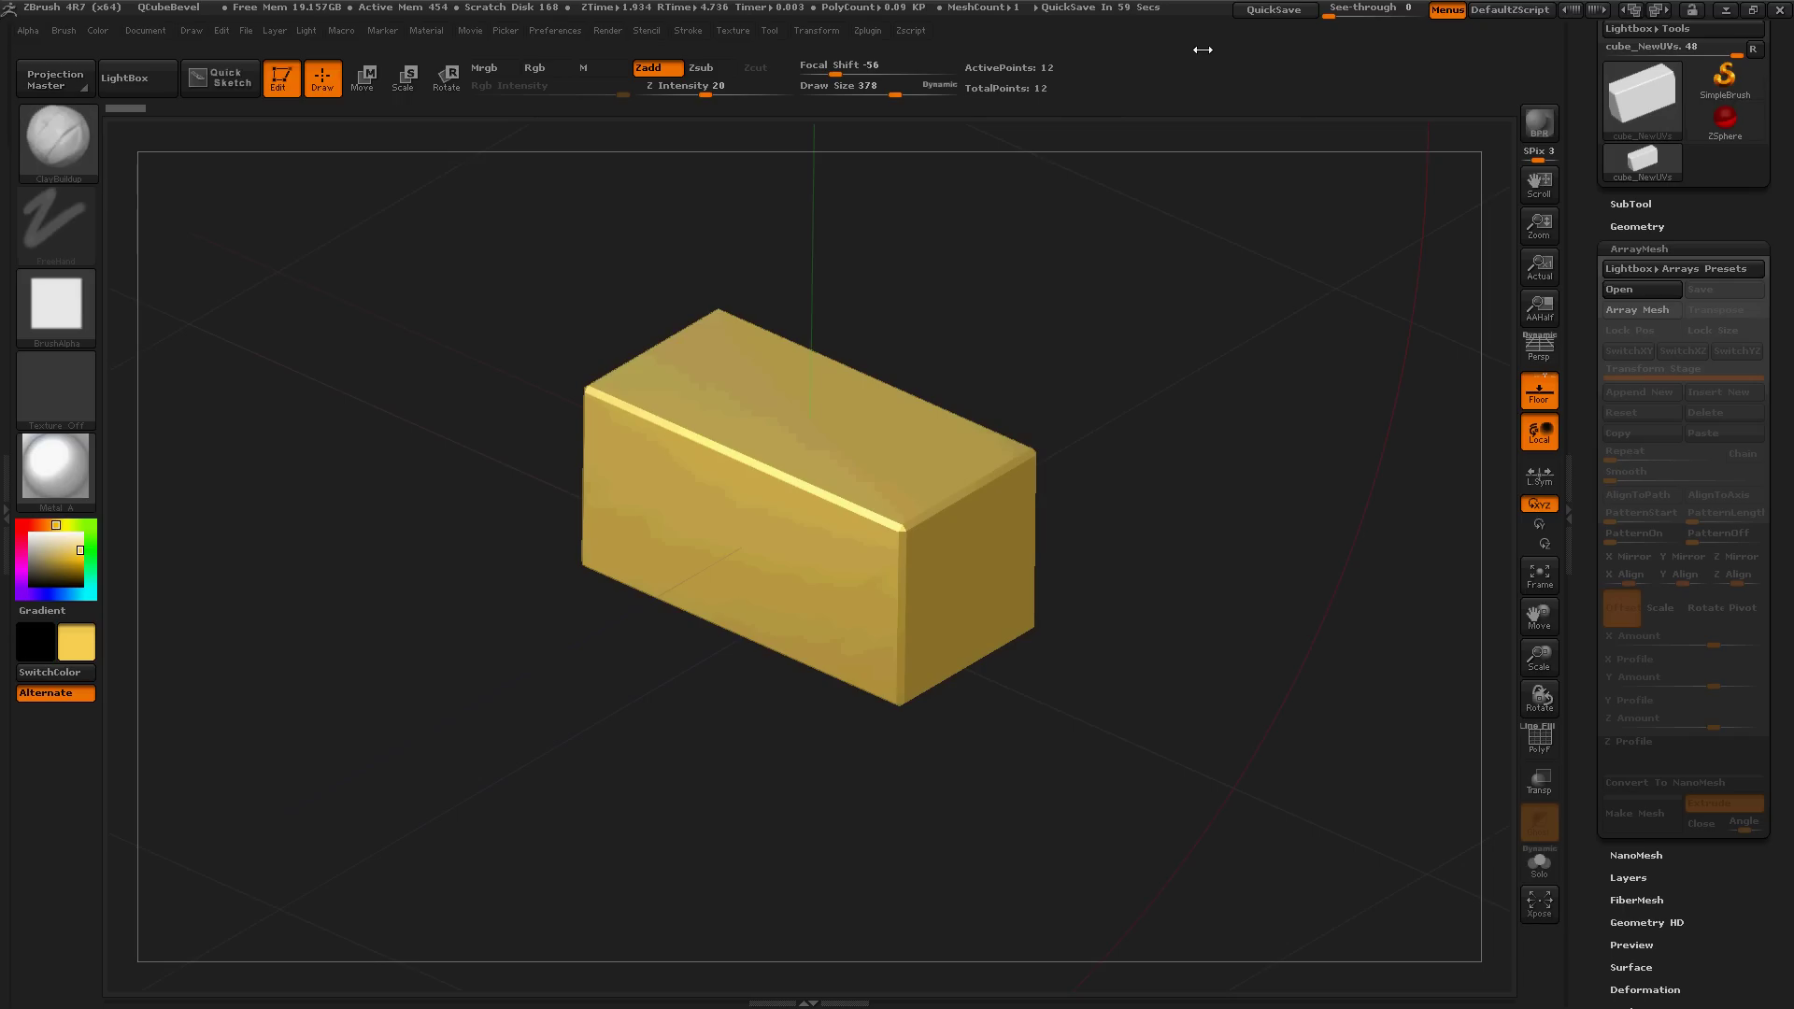
- Turn the box to a straight front view and reduce the Draw Size to 75
click(1640, 248)
click(1641, 248)
drag(1045, 822, 1057, 816)
key(ctrl)
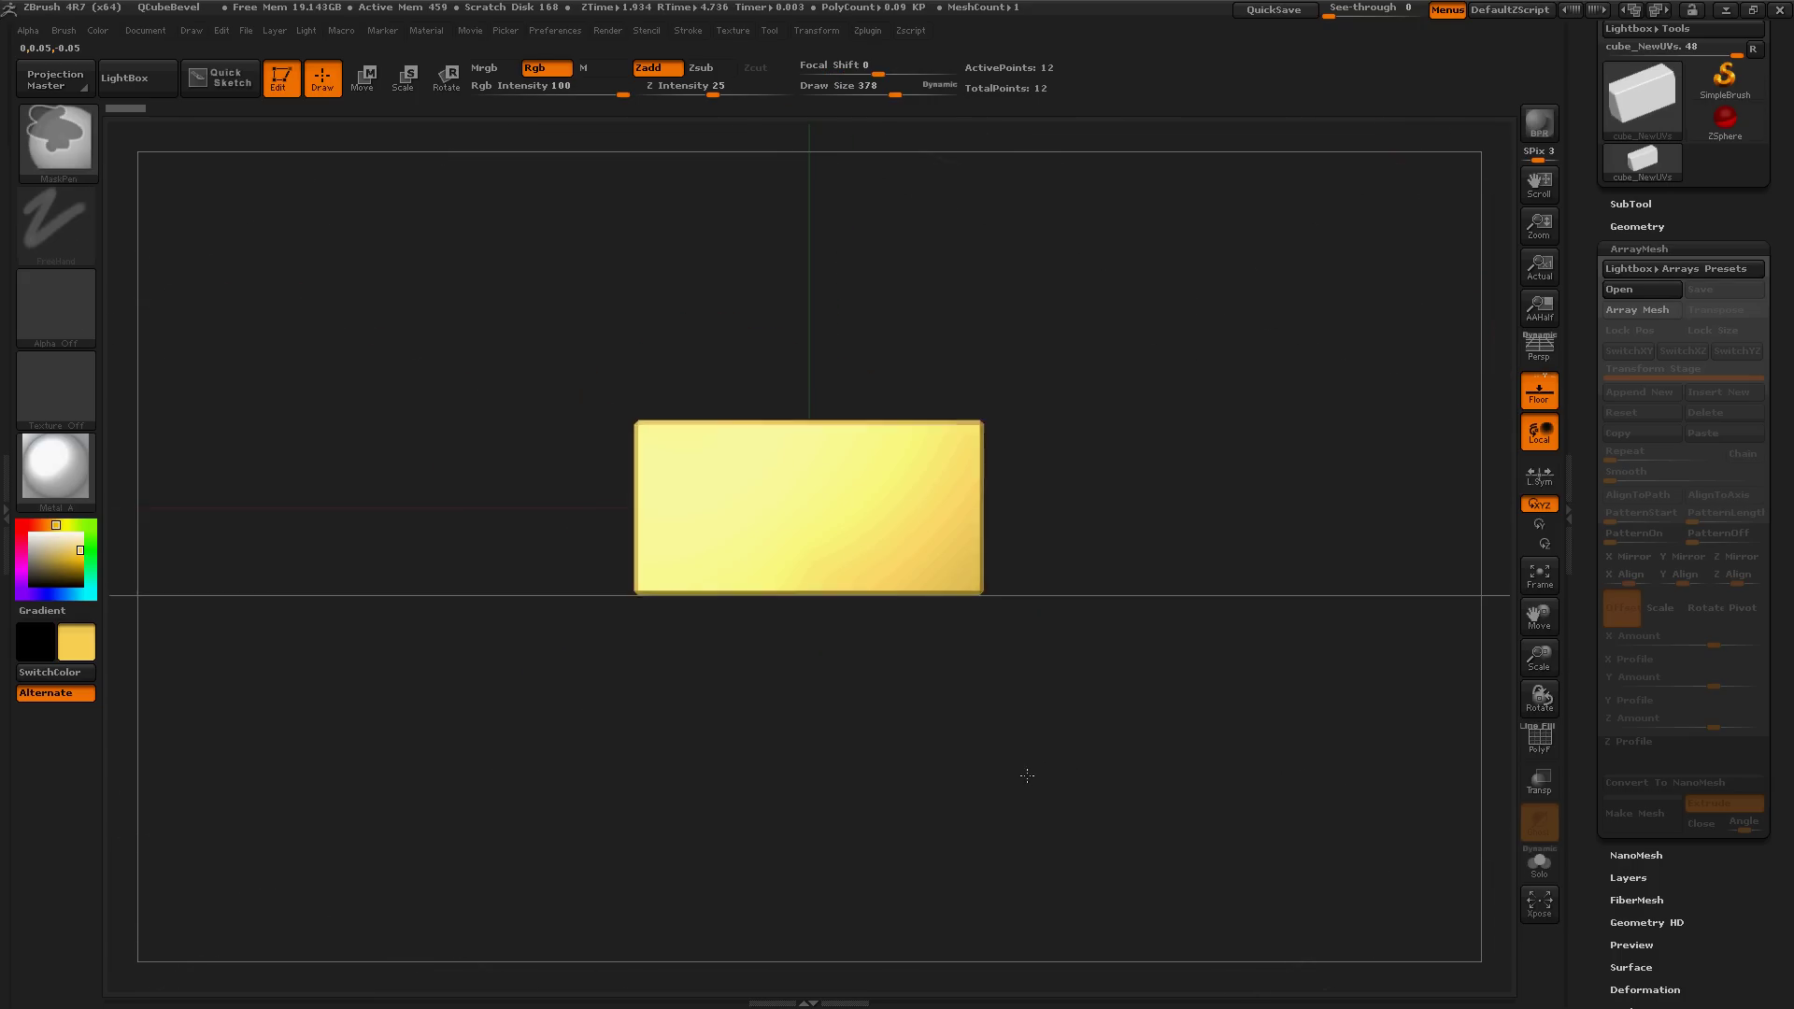
drag(1001, 685, 944, 763)
key(space)
drag(1114, 629, 1168, 665)
key(s)
drag(814, 526, 776, 526)
- Enable Array Mesh with its Transpose option for the box and switch to Move mode
click(1637, 311)
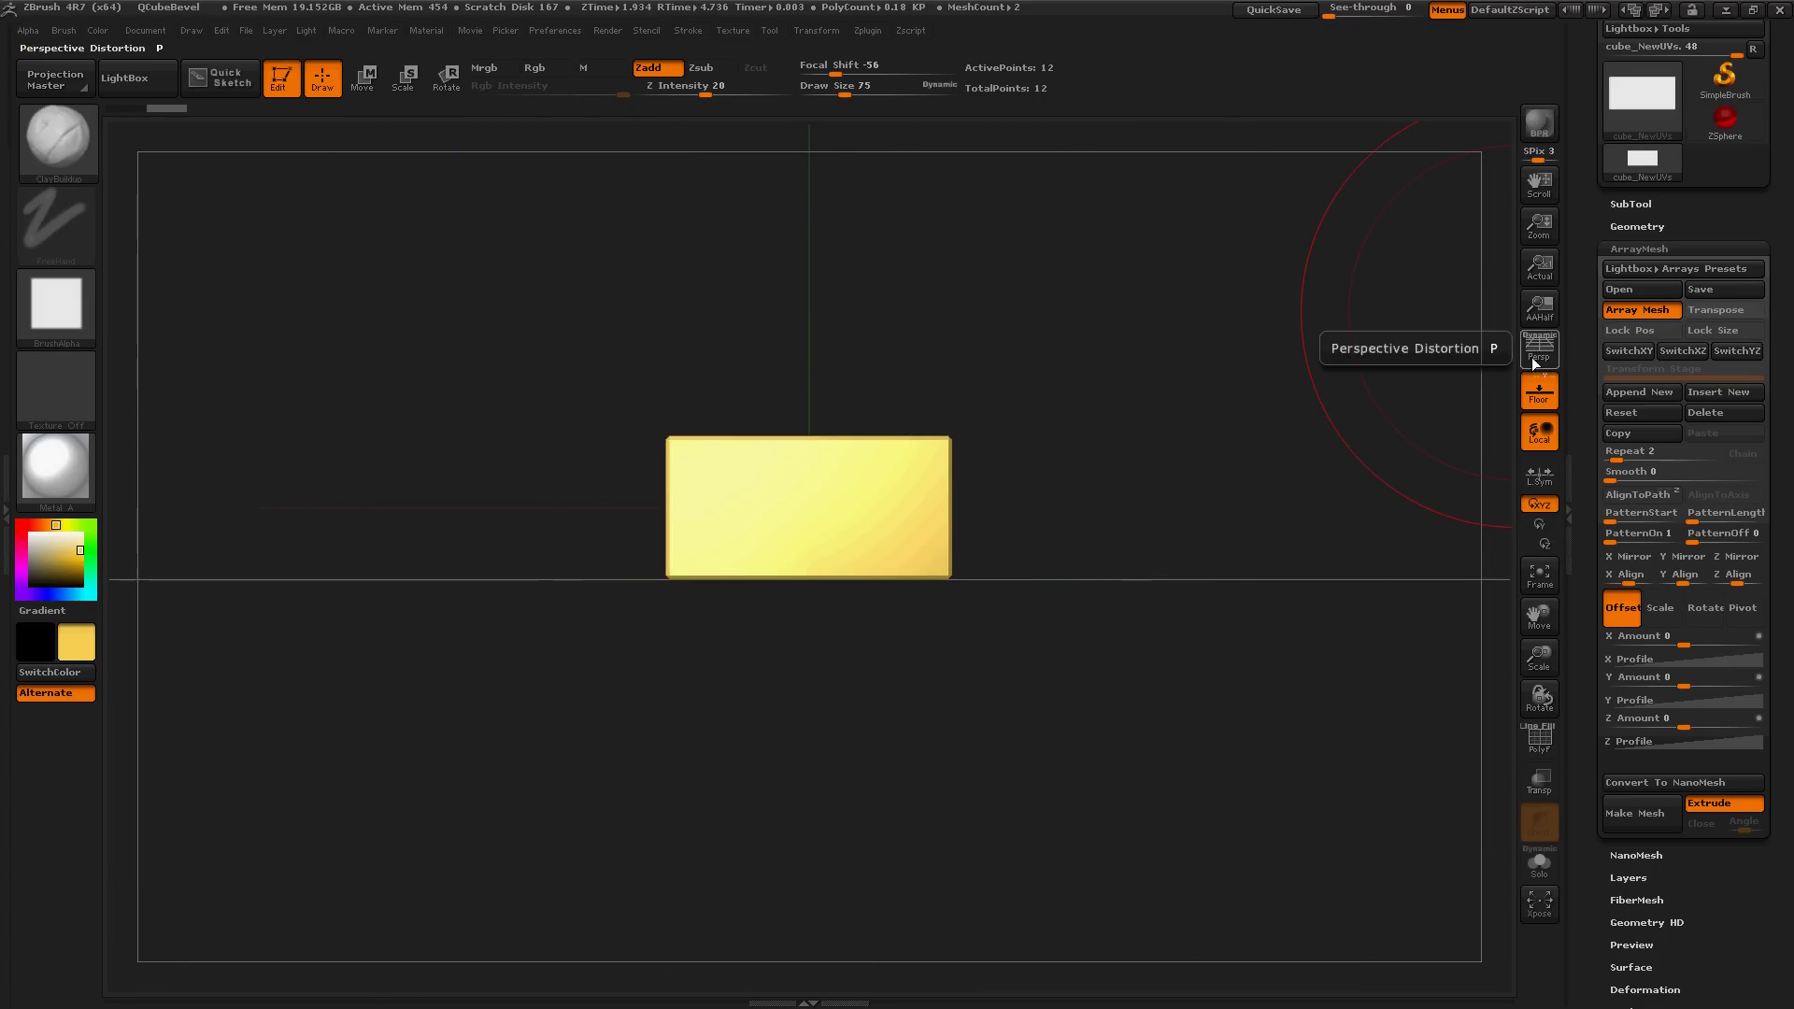
click(1729, 311)
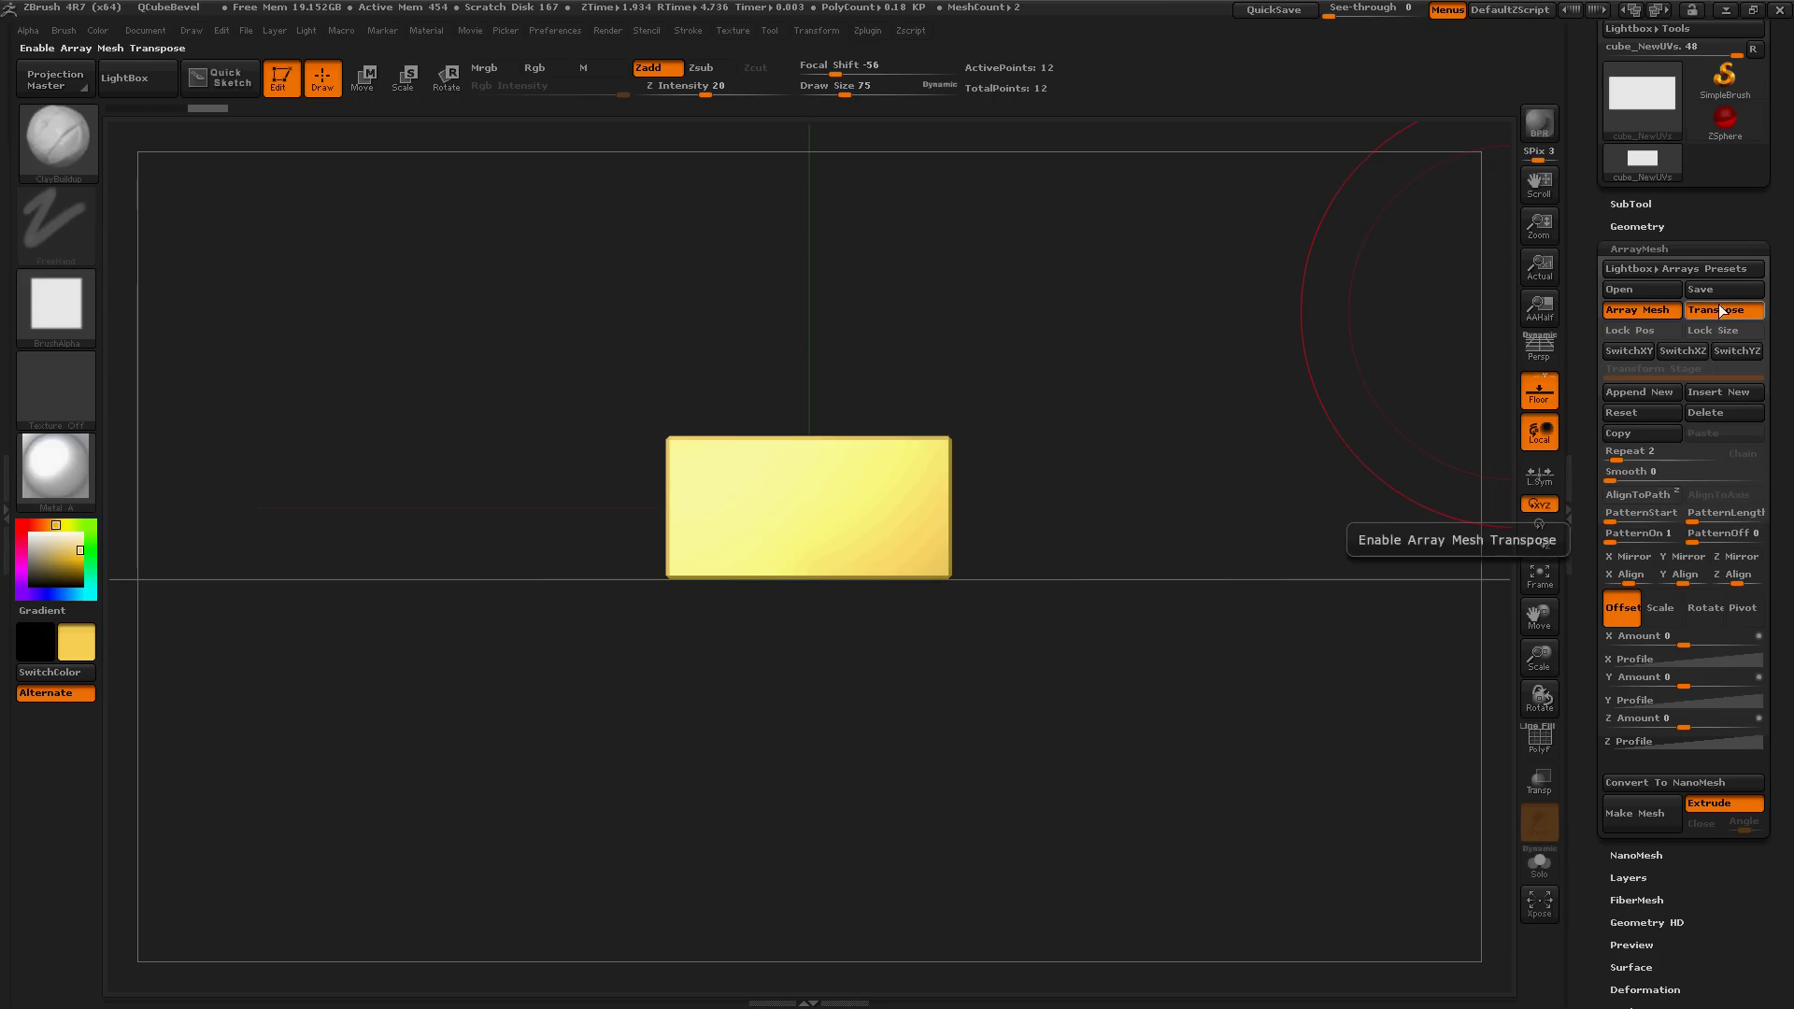
click(364, 79)
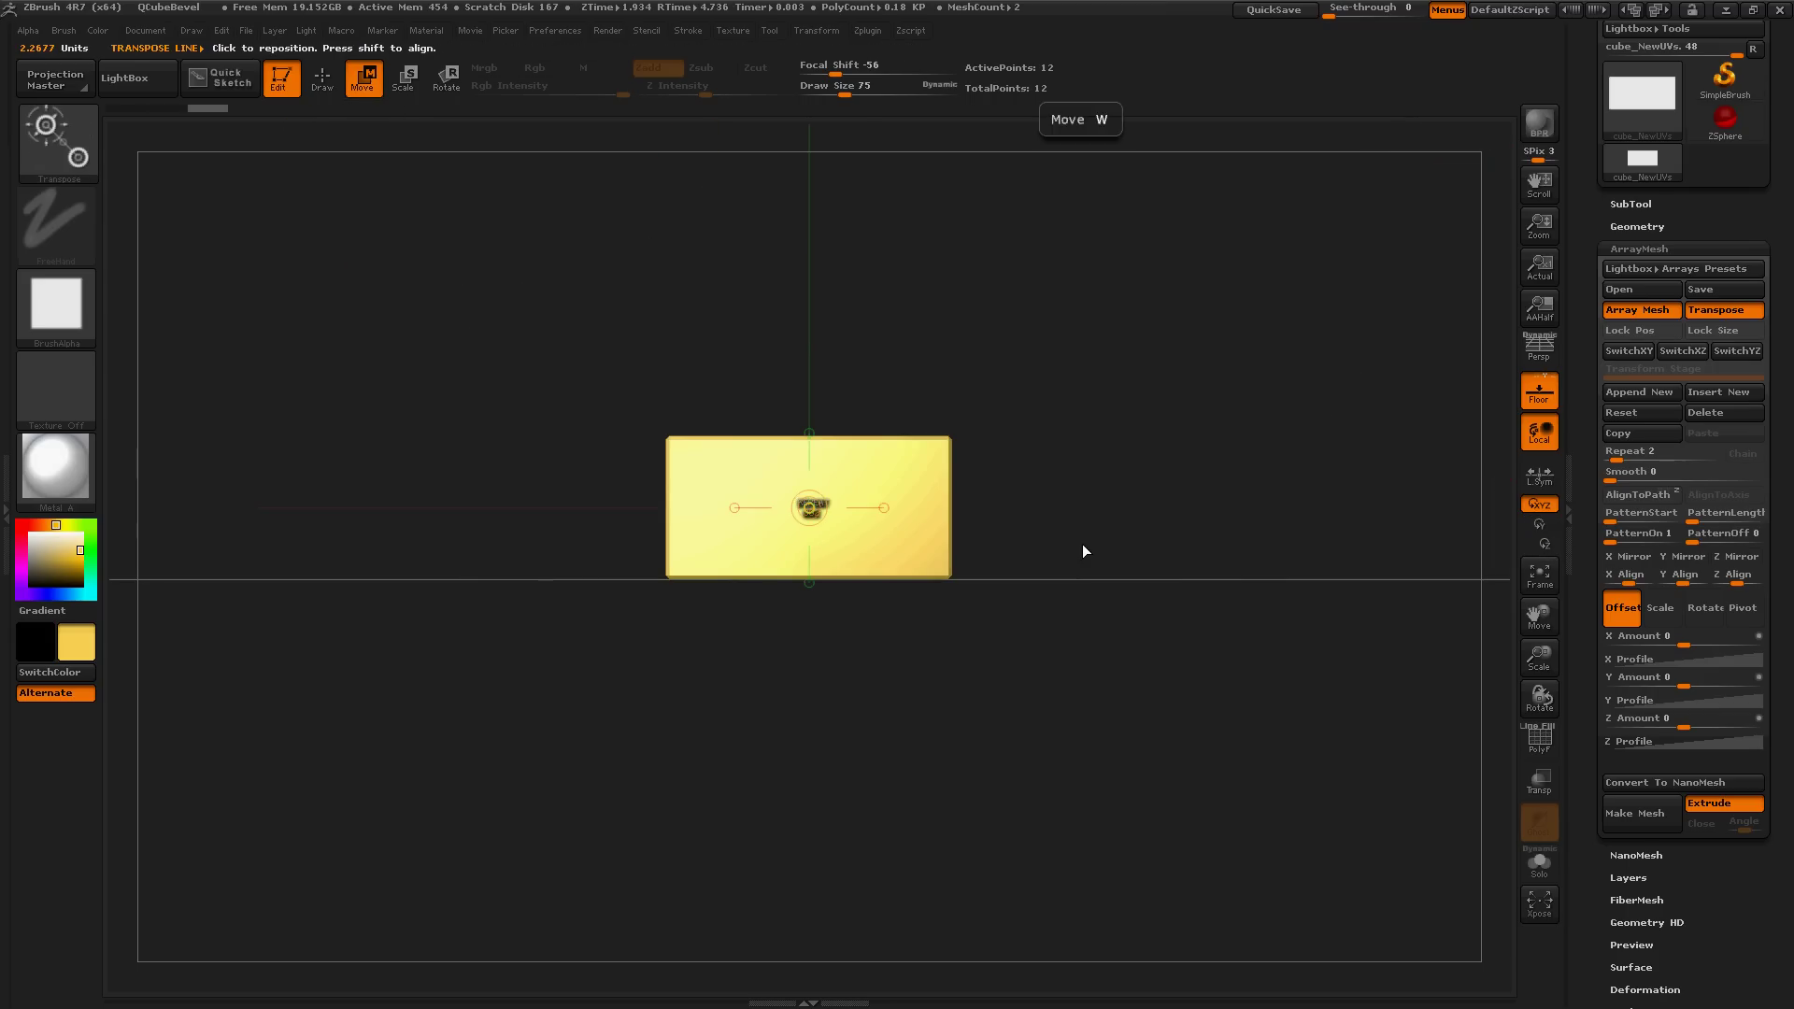
- Offset the array copy along X by about 4.95 and set the first stage's Repeat to 5
drag(827, 551, 1045, 552)
drag(935, 507, 1446, 503)
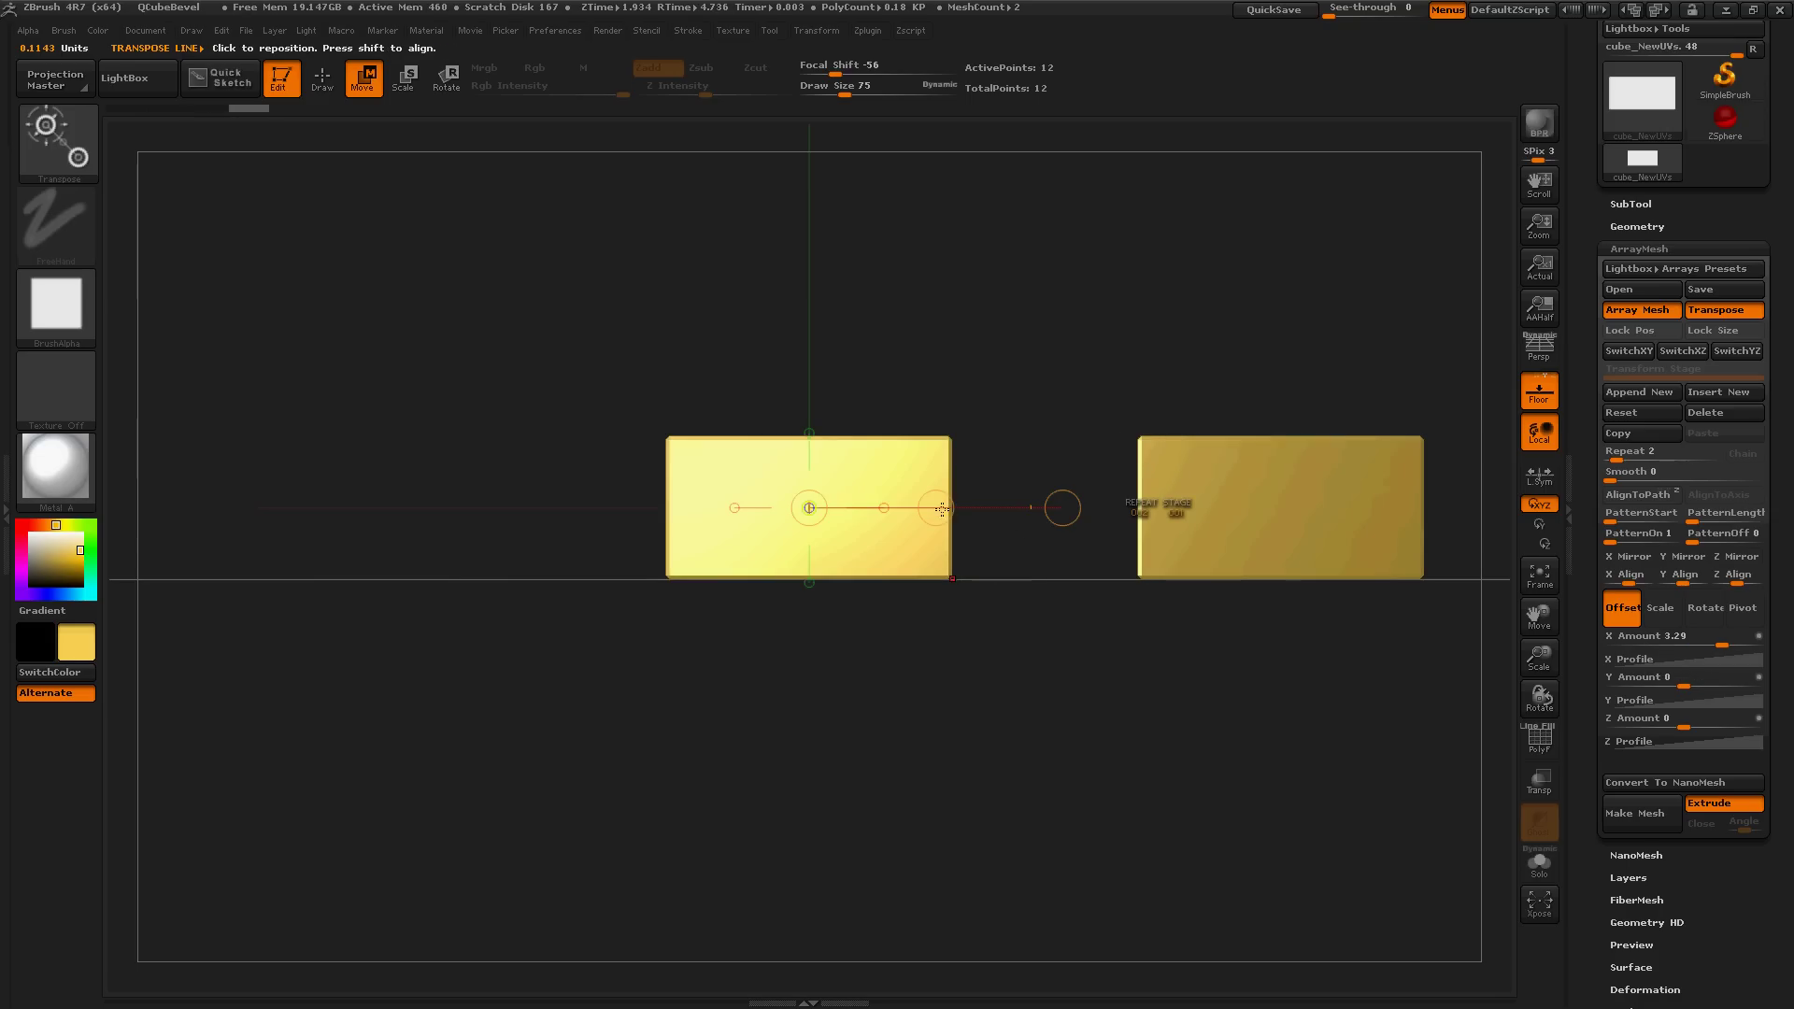
drag(938, 509, 1414, 546)
key(f)
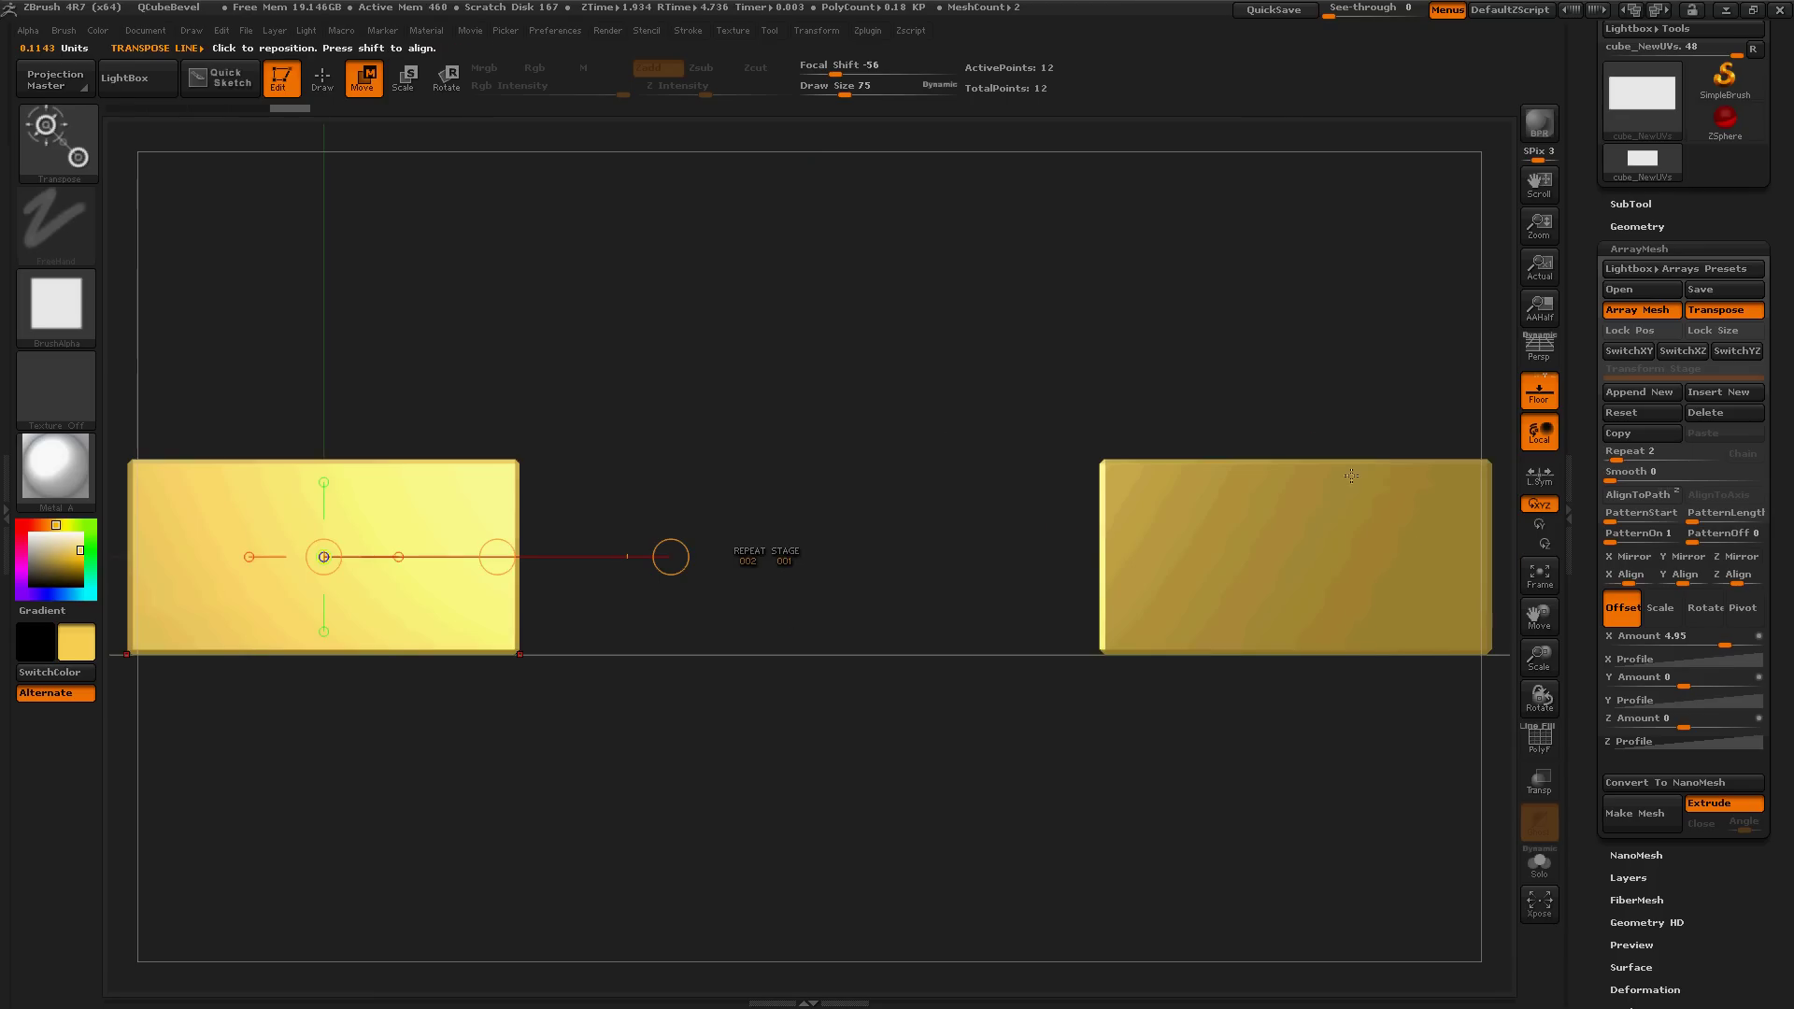
drag(1609, 454, 1624, 458)
ctrl+right_drag(1039, 772, 902, 768)
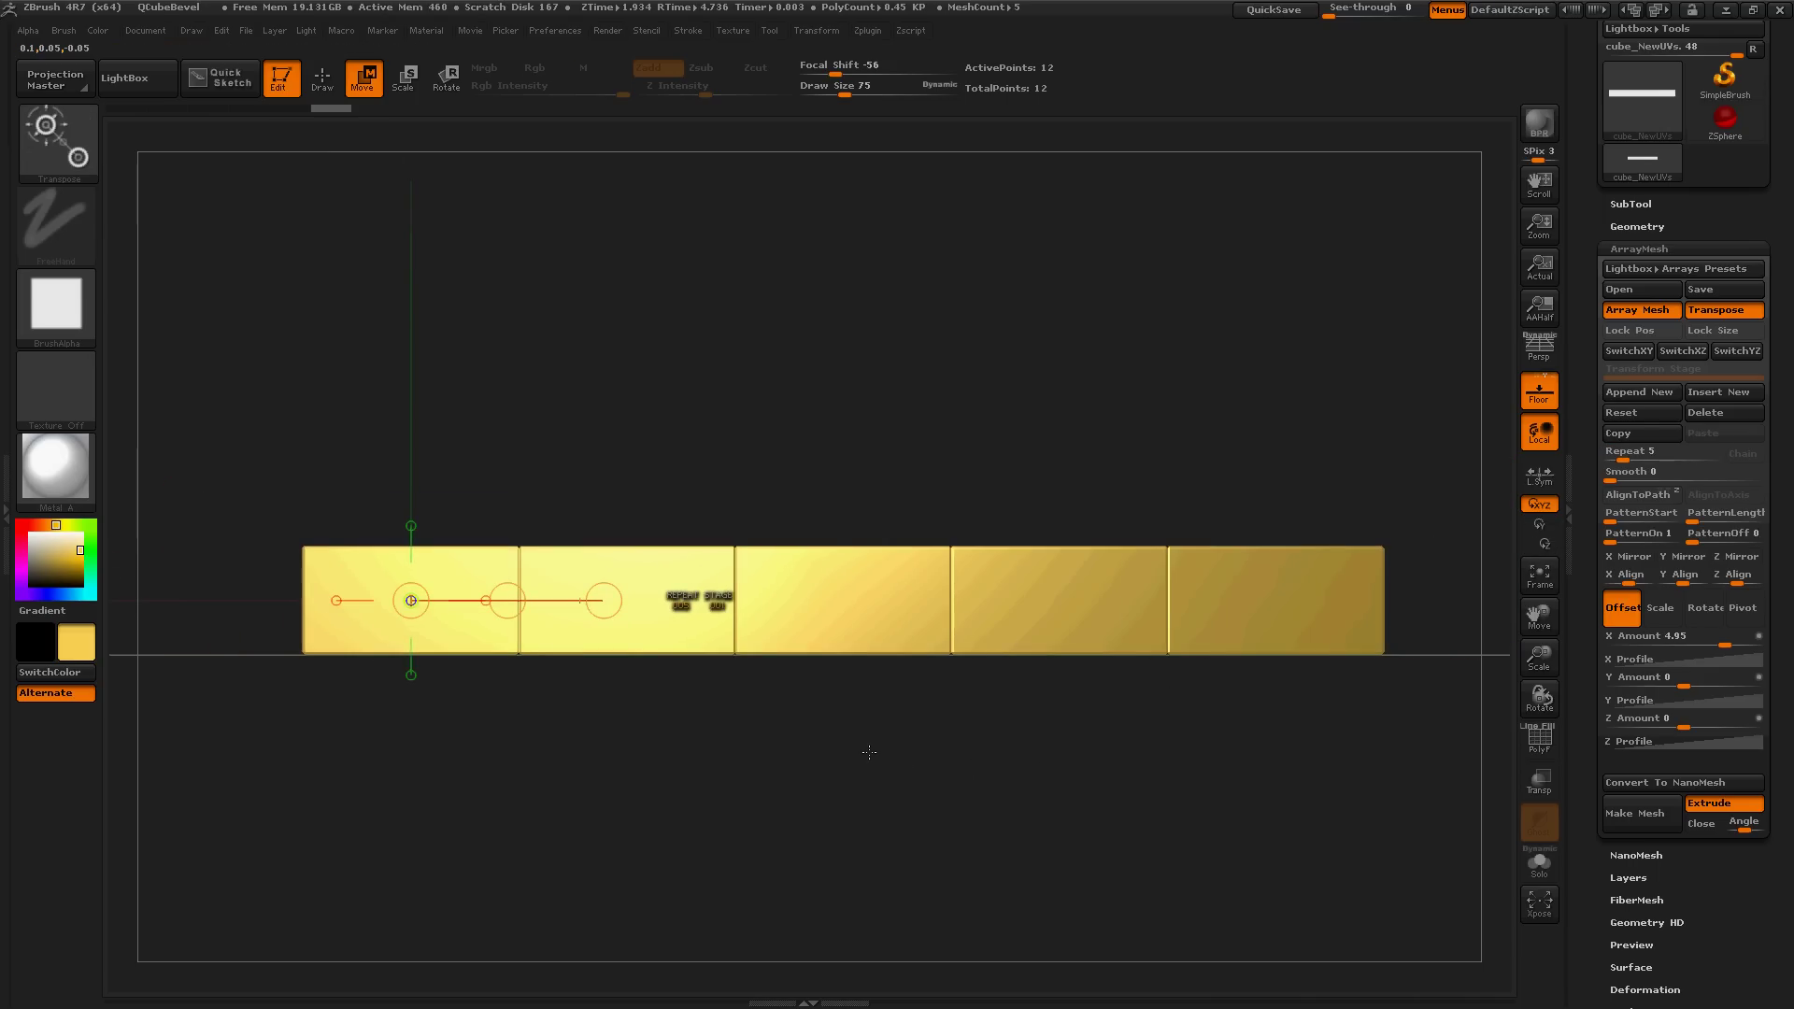
- Append a second array stage and offset its copy along Z by about 7.9, working from the end view
drag(869, 752, 822, 850)
drag(664, 788, 561, 748)
drag(897, 670, 791, 651)
drag(581, 748, 677, 757)
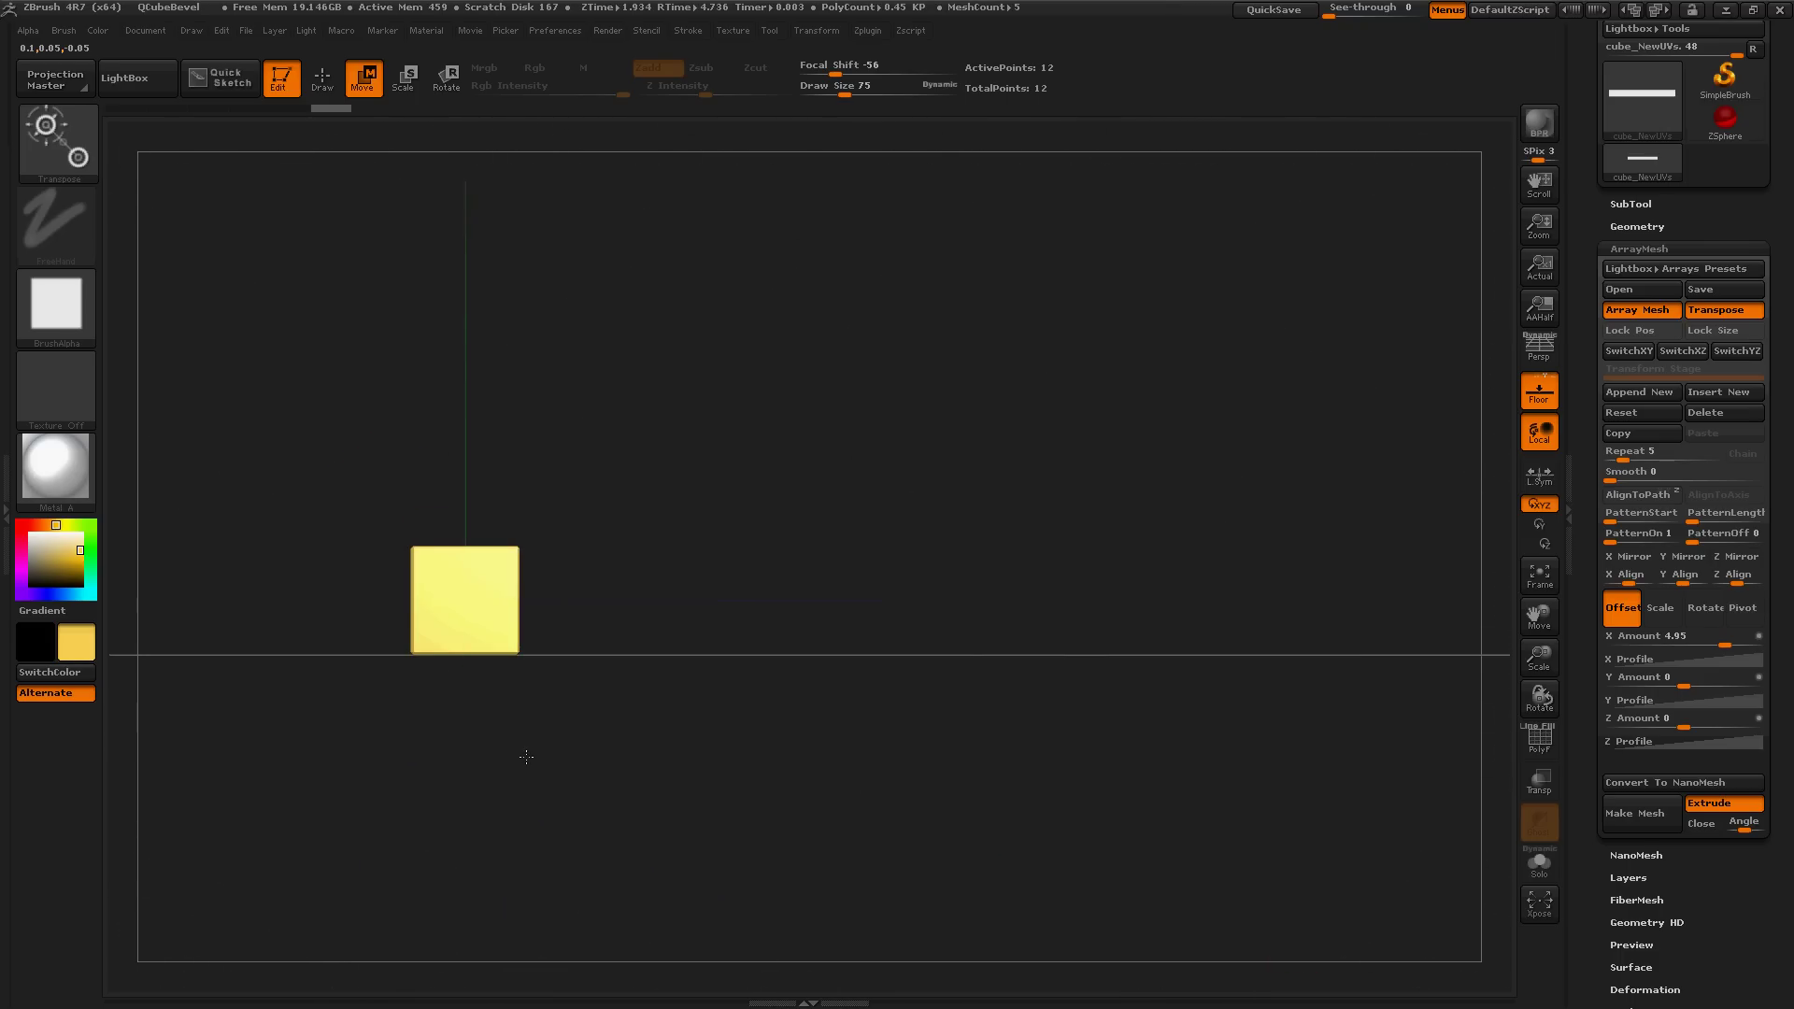
alt+drag(524, 753, 901, 814)
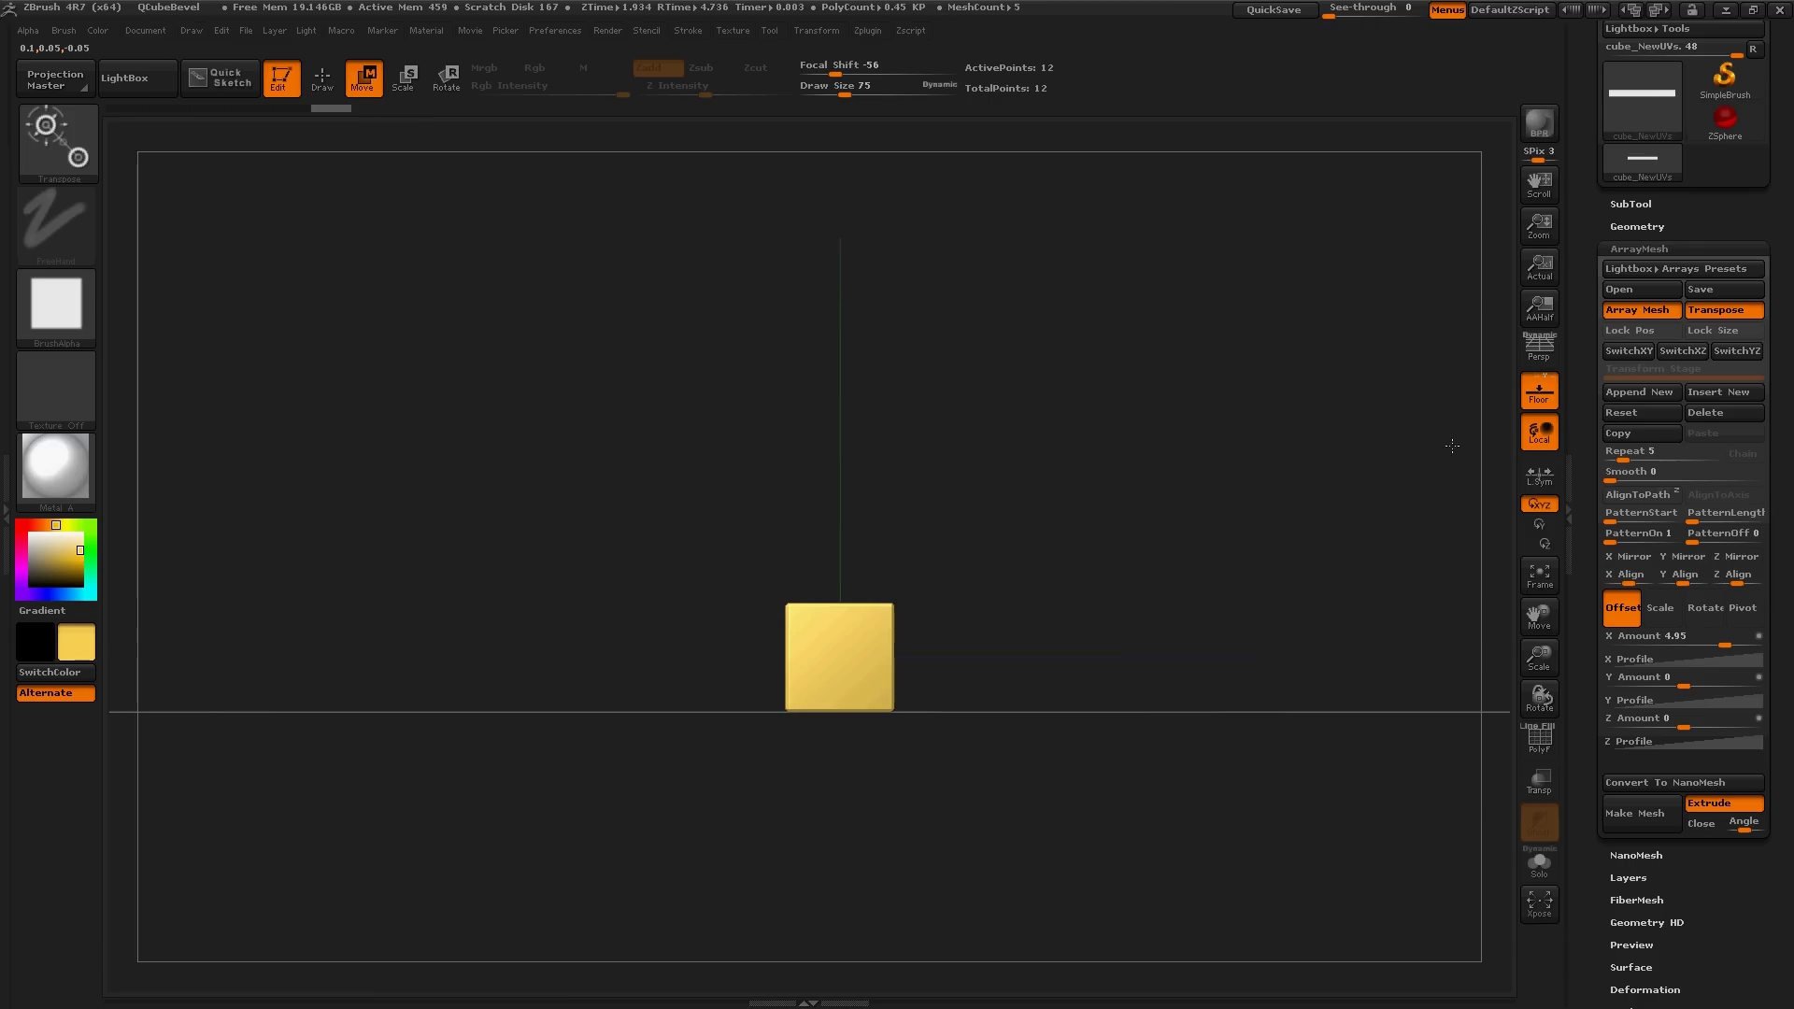
click(1631, 396)
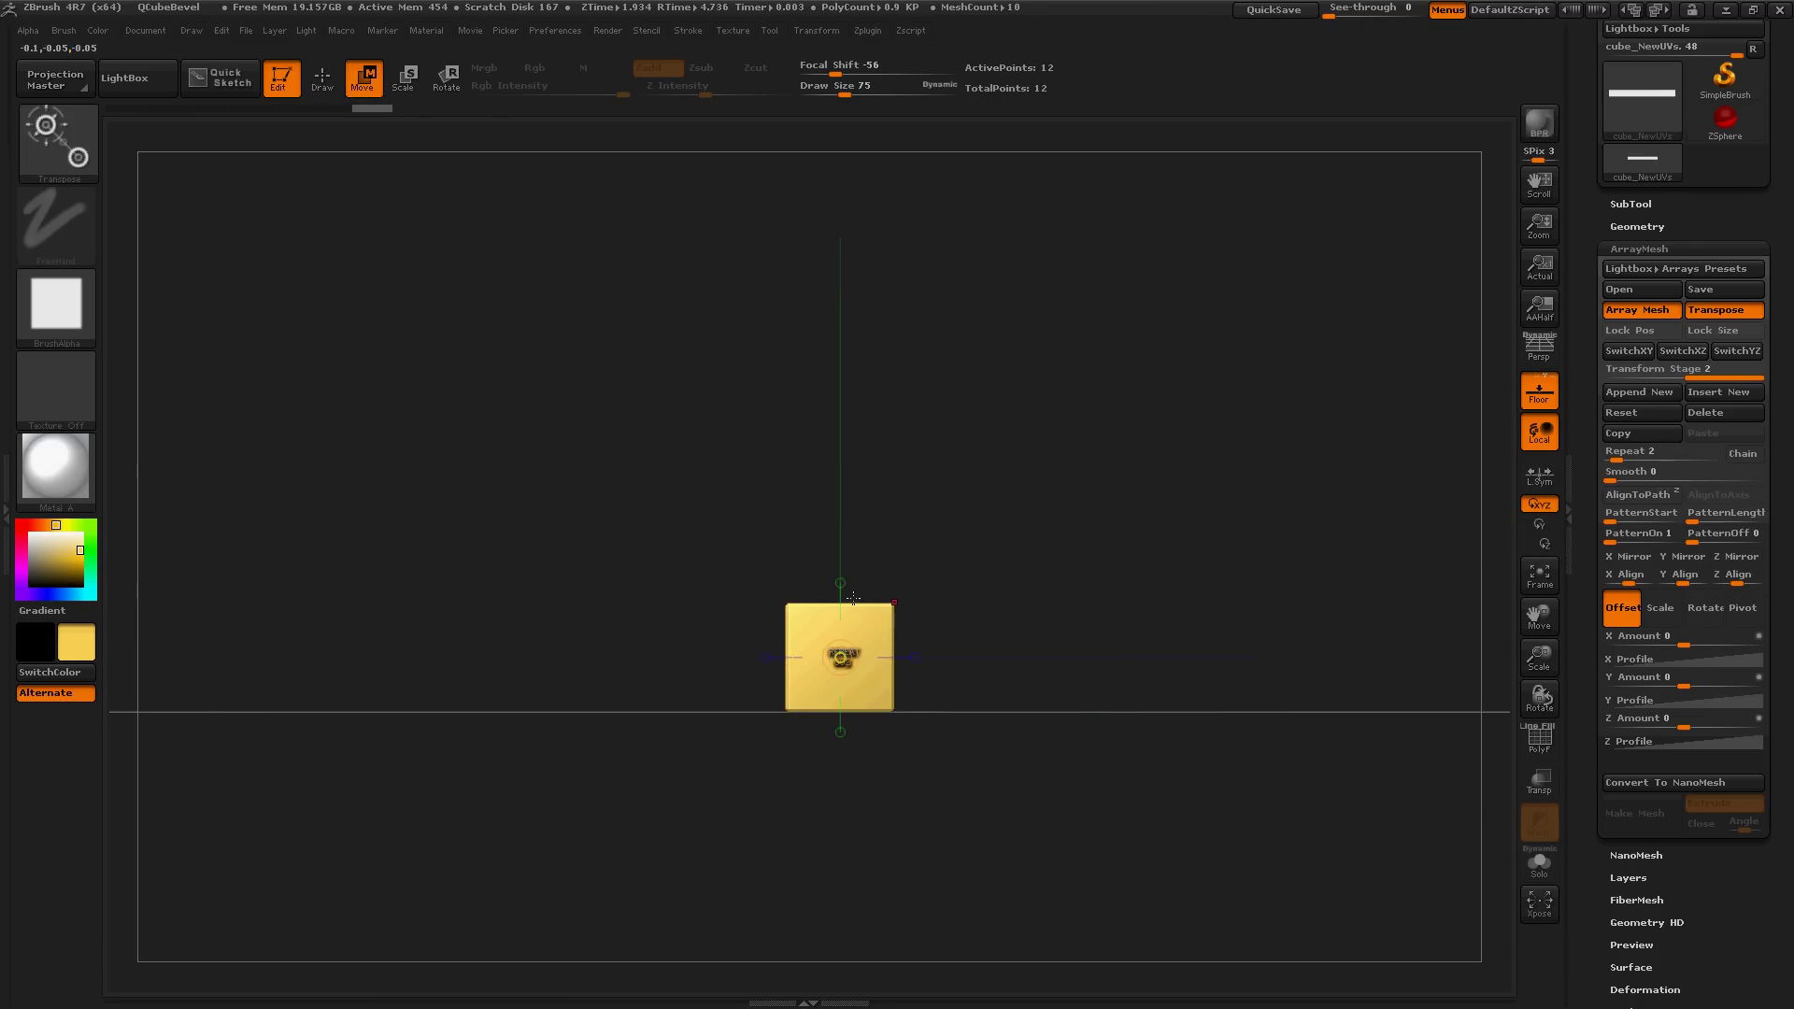
drag(840, 657, 419, 656)
drag(639, 657, 19, 701)
drag(266, 657, 198, 656)
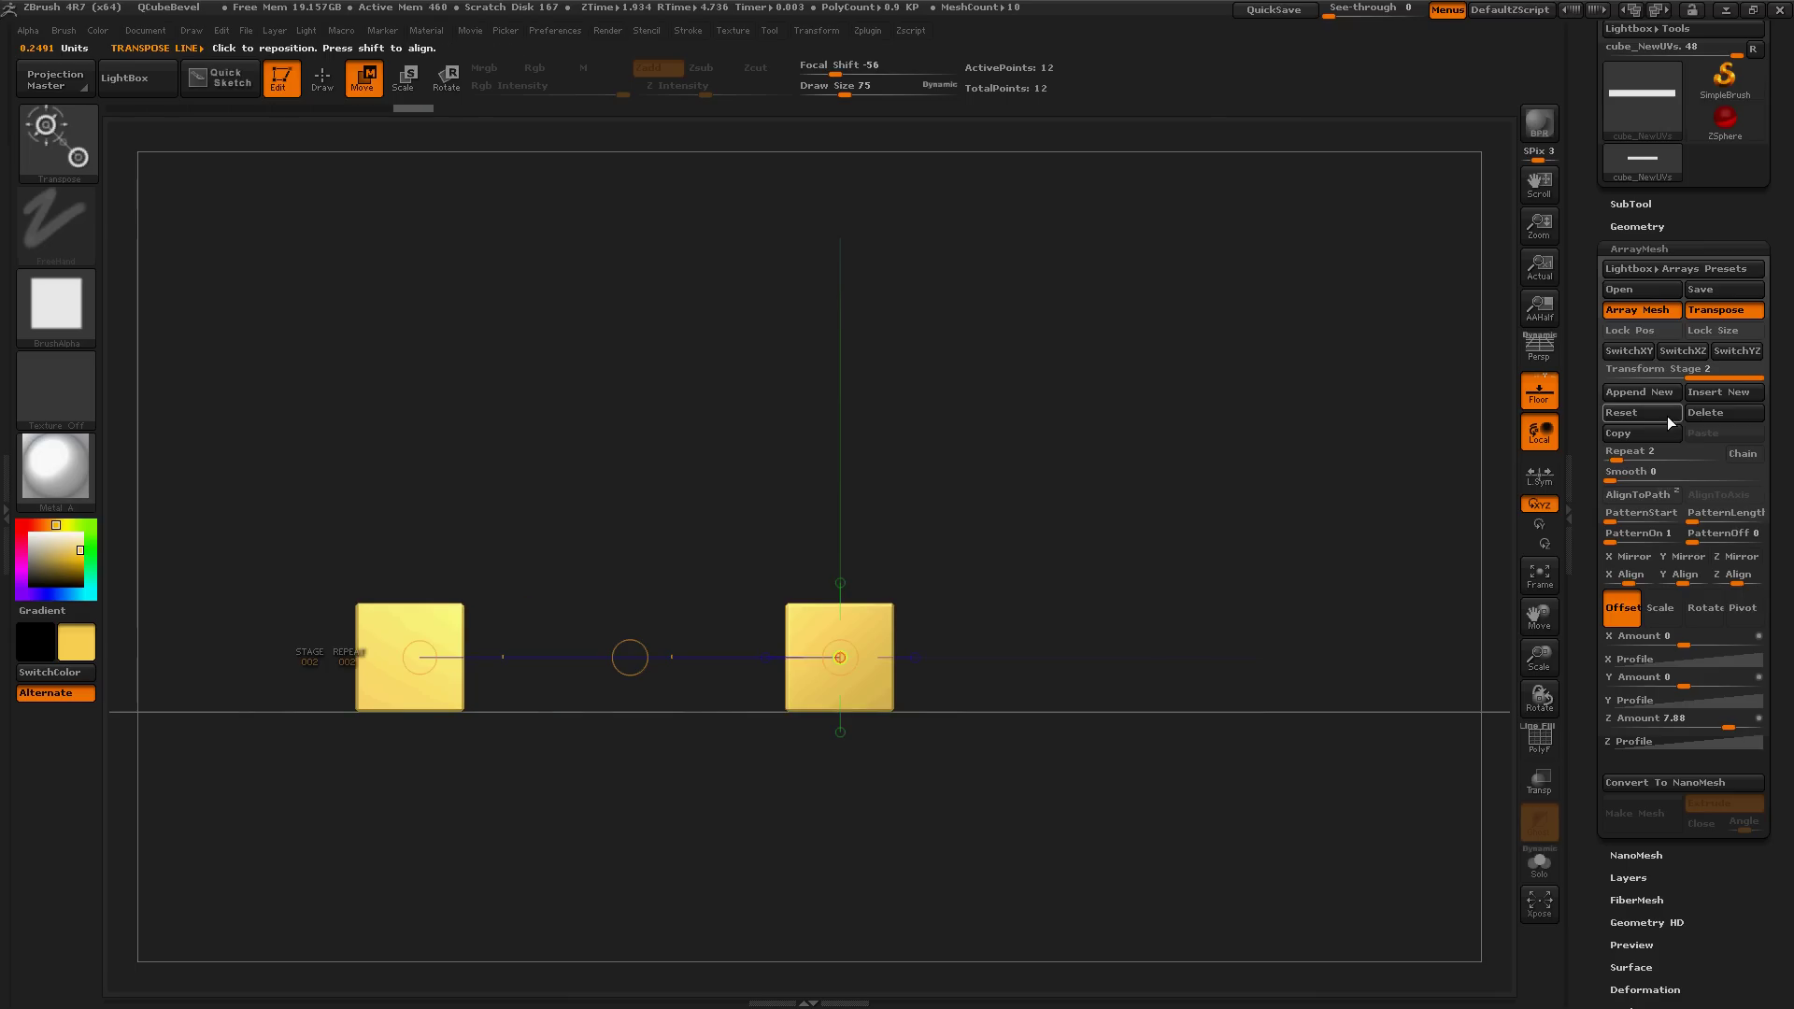
- Set the second stage's Repeat to 8
click(1627, 458)
text(8)
key(Return)
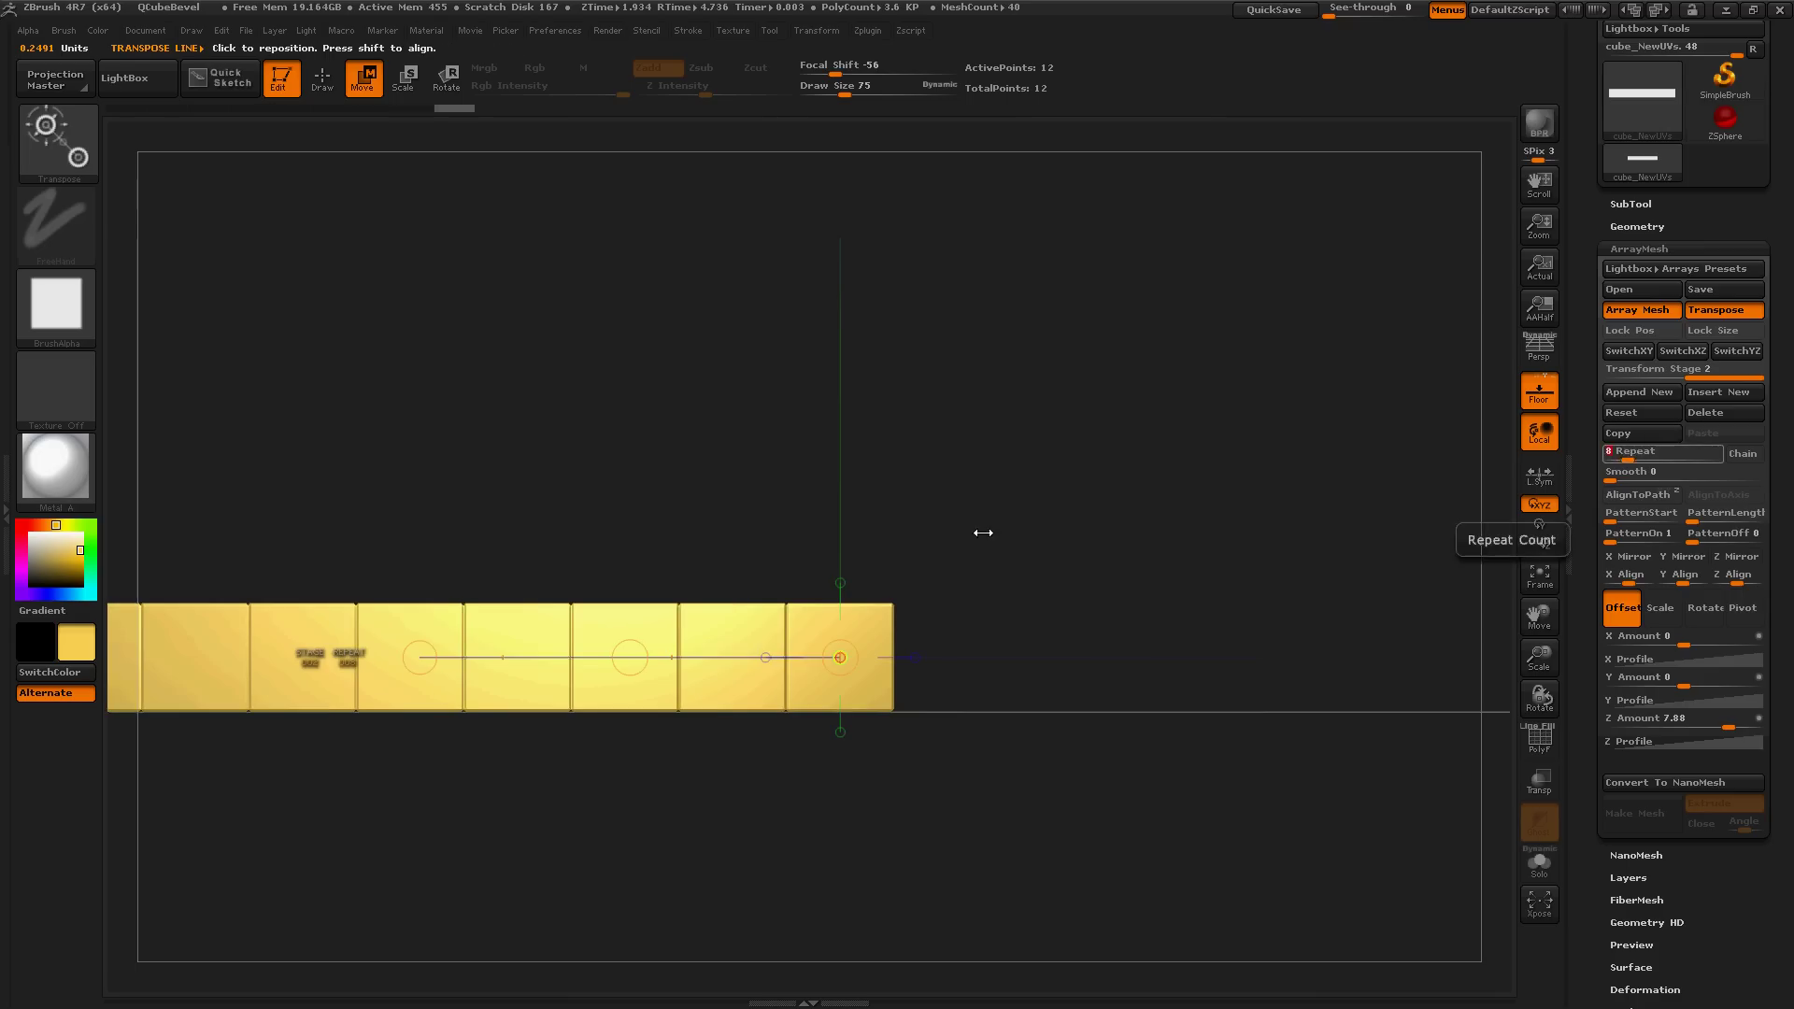
key(f)
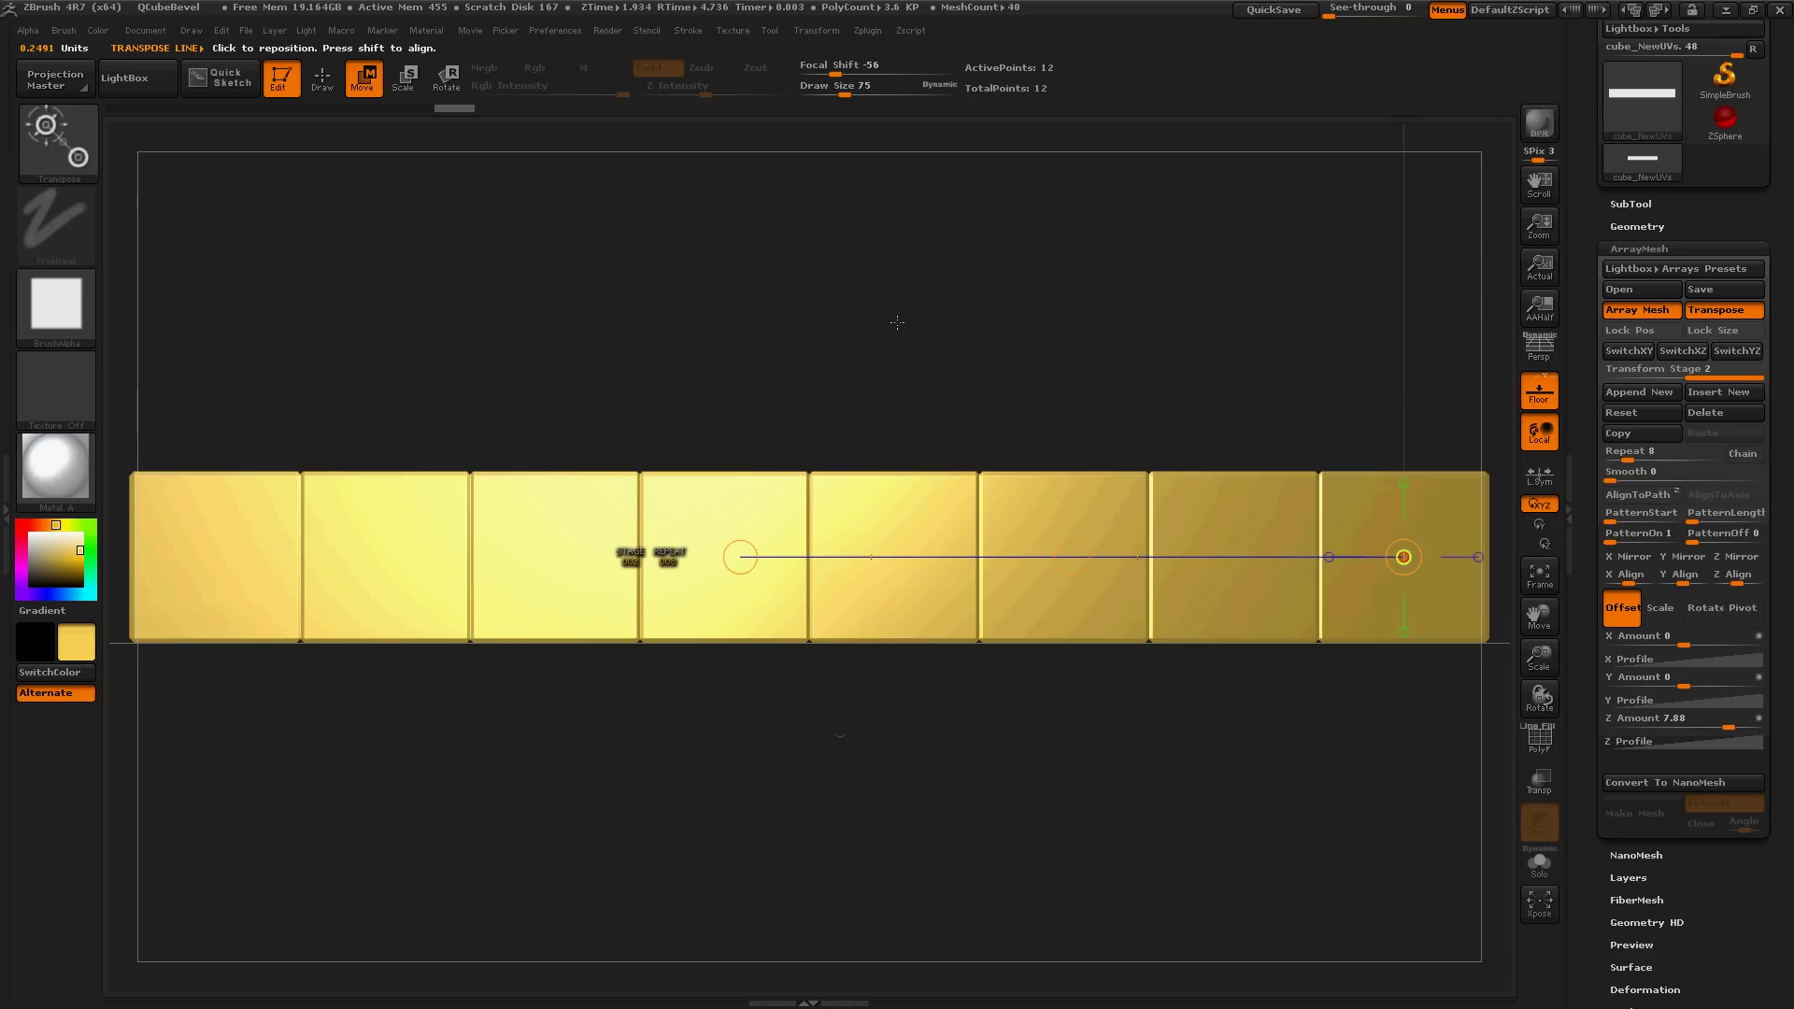
- Append a third array stage and offset its copy upward with a Y Amount of about -7.19
ctrl+right_drag(853, 284, 795, 278)
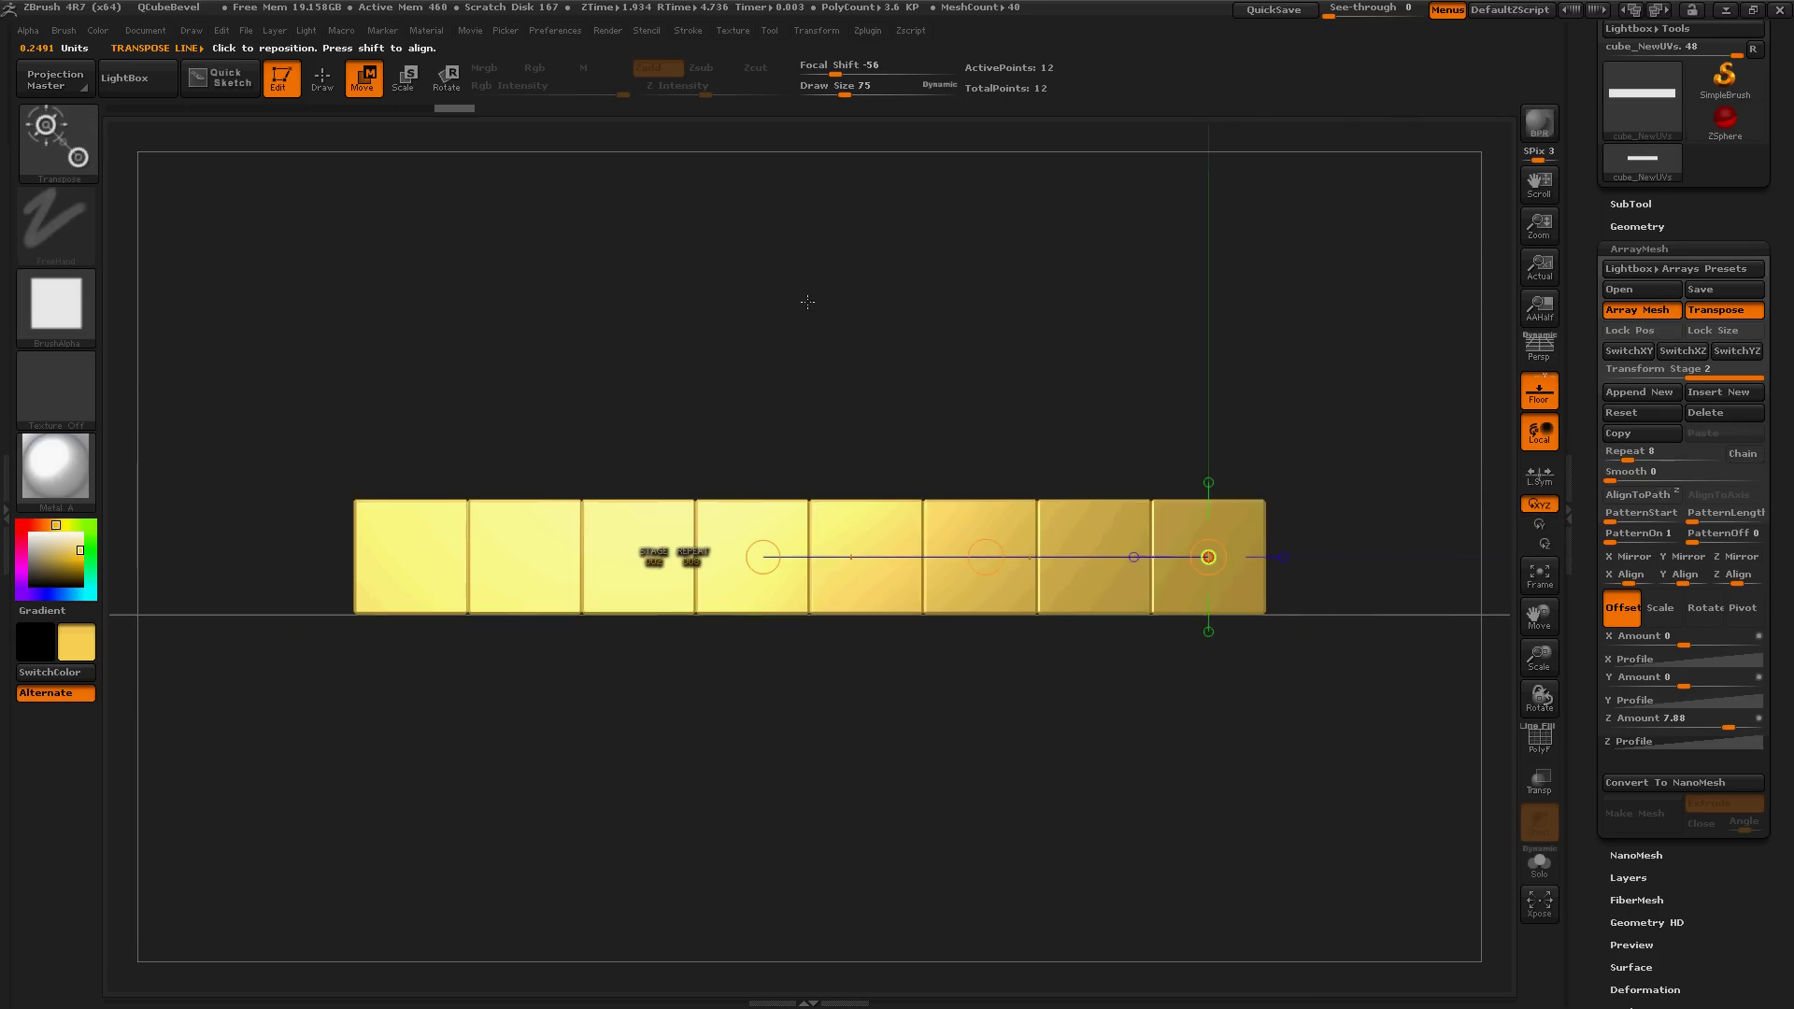
drag(795, 279, 806, 355)
right_drag(806, 355, 804, 356)
shift+drag(804, 356, 805, 355)
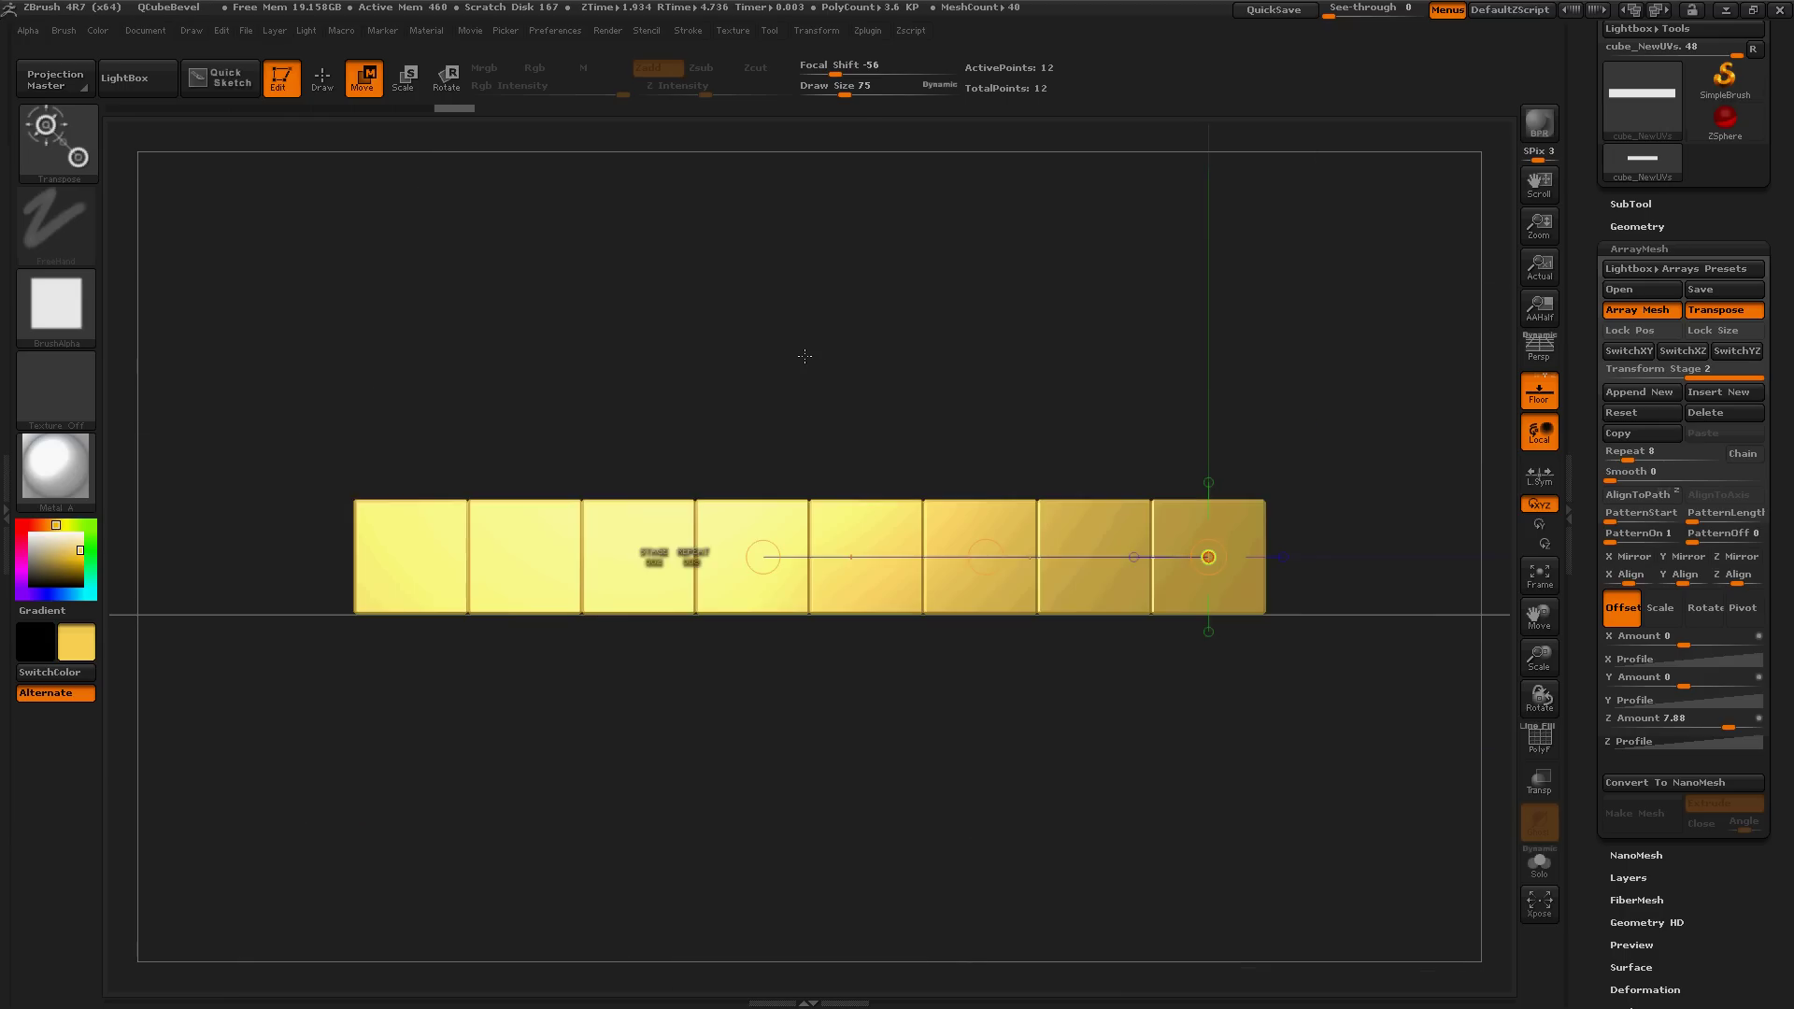
click(1626, 391)
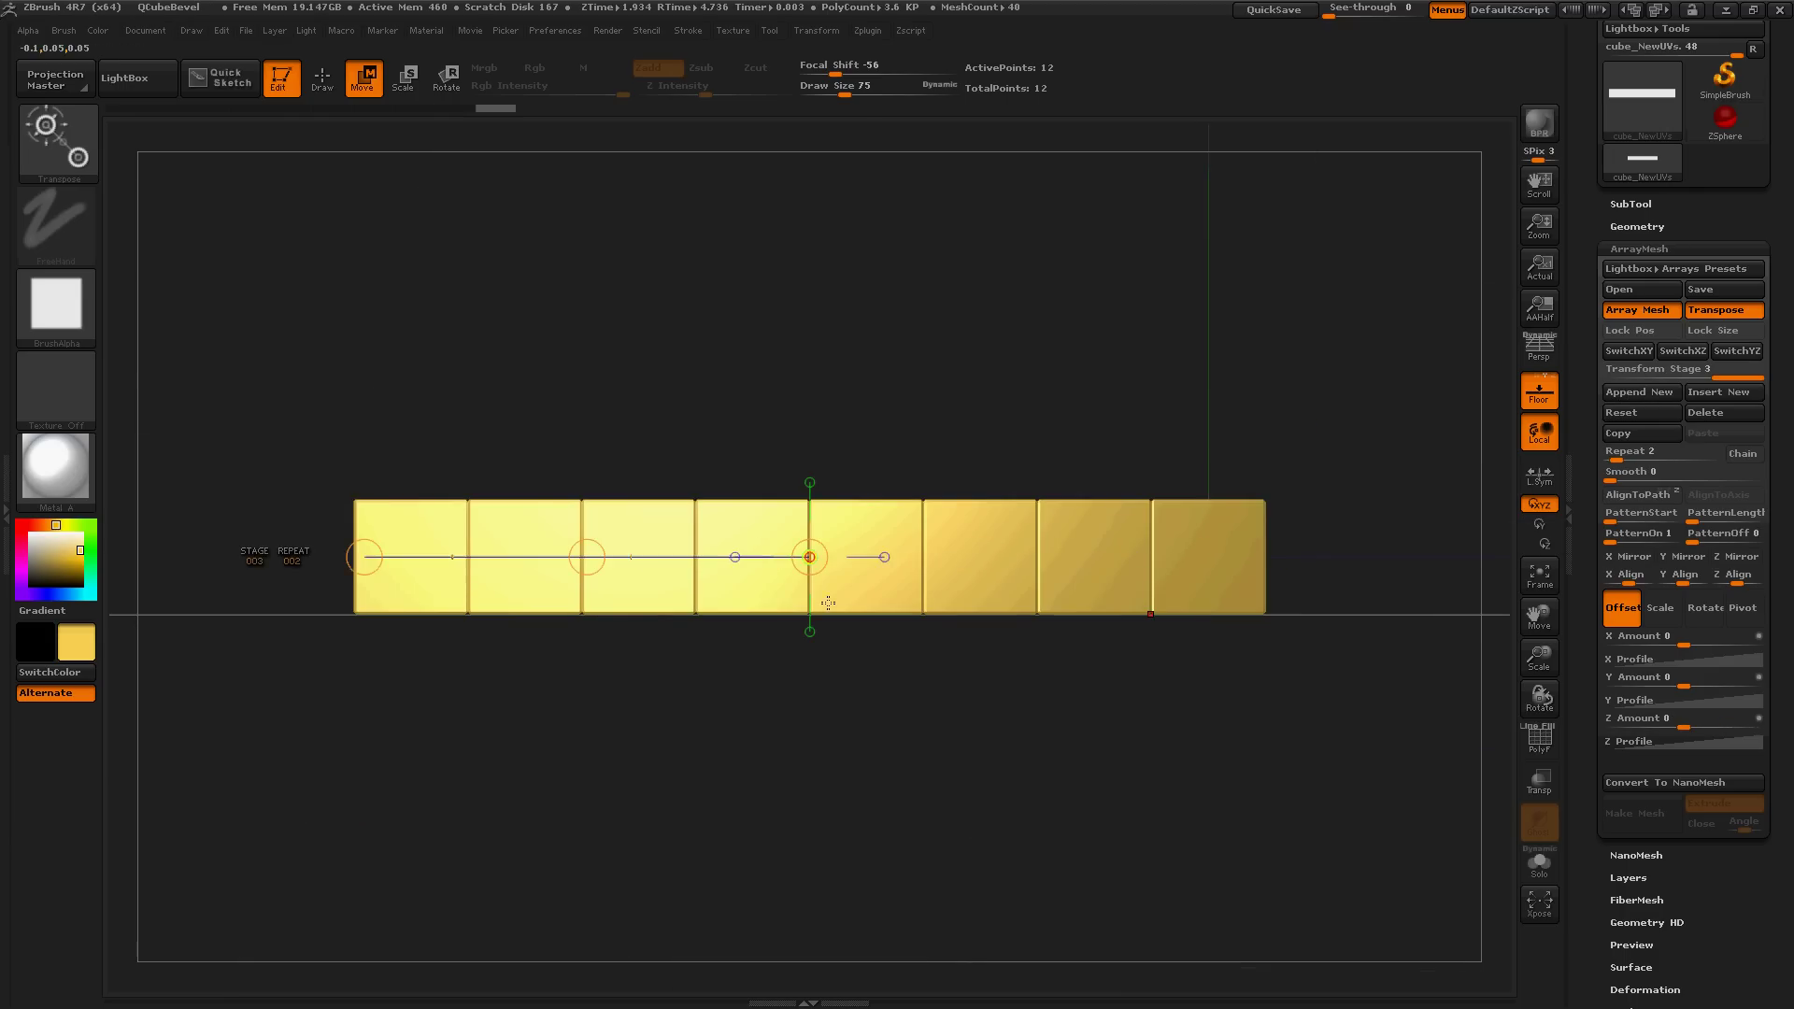
shift+drag(874, 605, 885, 450)
ctrl+right_drag(984, 421, 902, 396)
drag(945, 534, 922, 31)
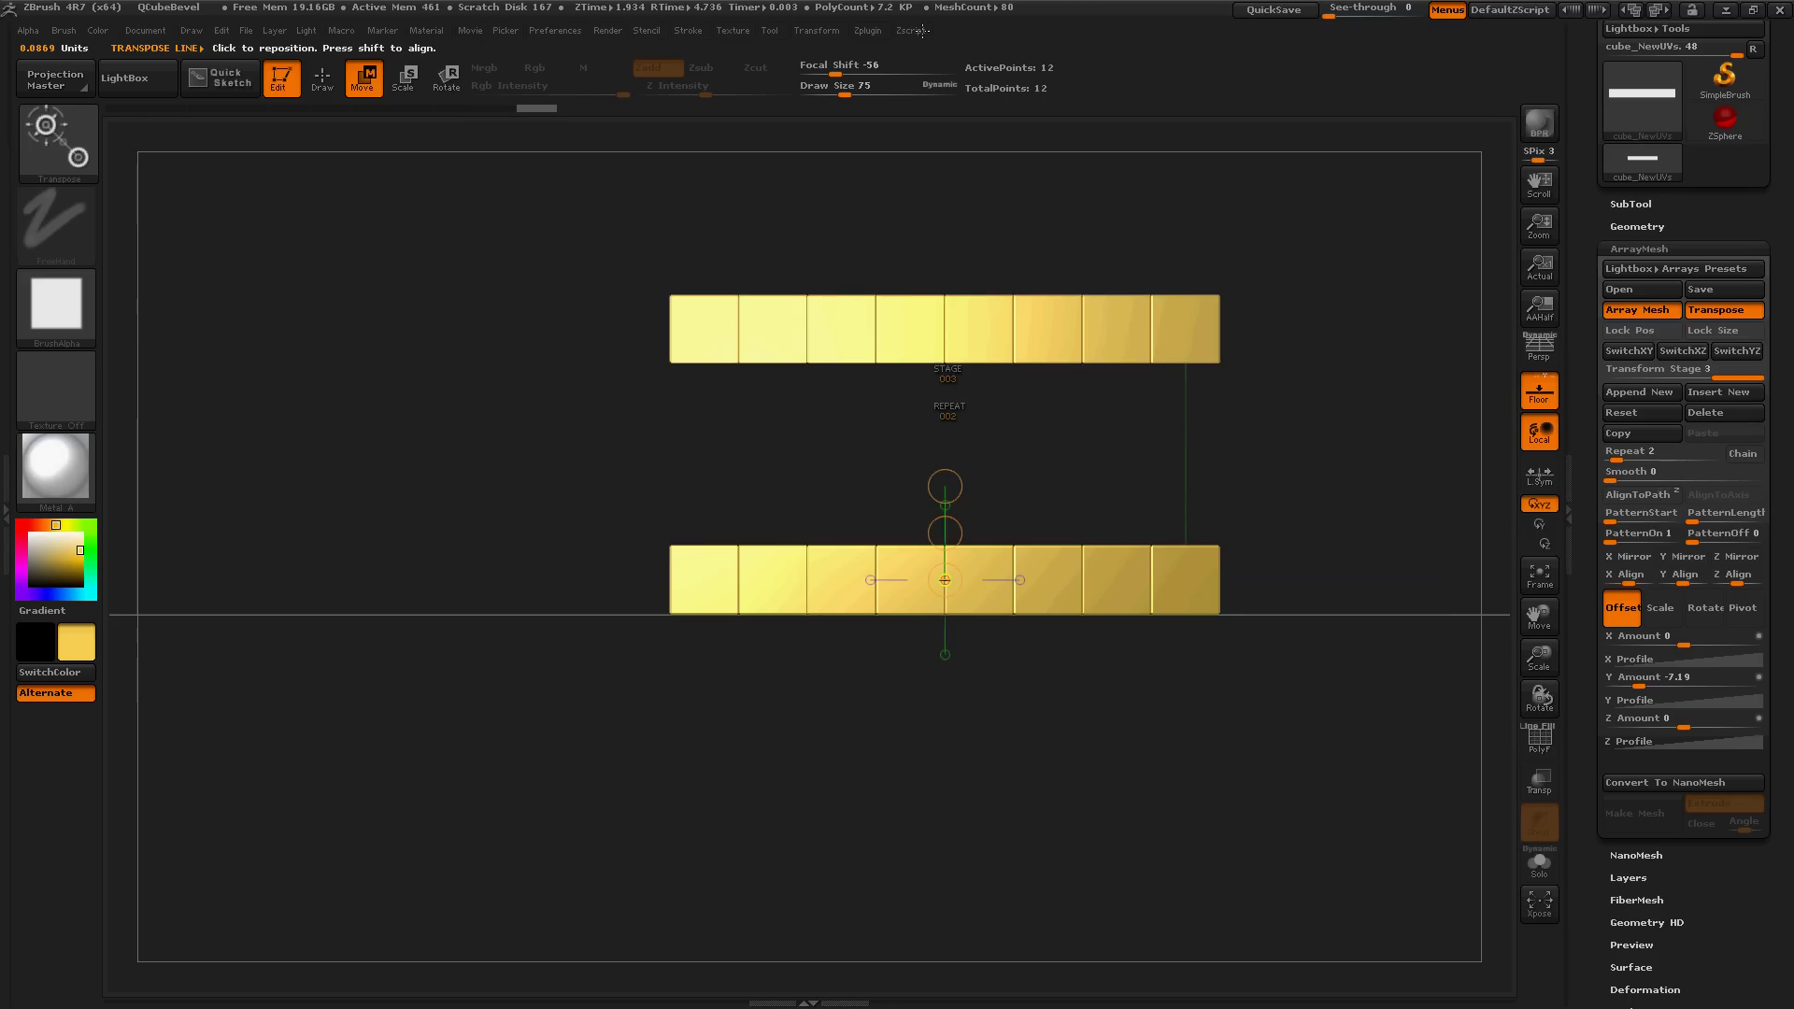
- Set the third stage's Repeat to 7 to stack the rows of blocks into a solid volume
drag(1615, 459, 1624, 459)
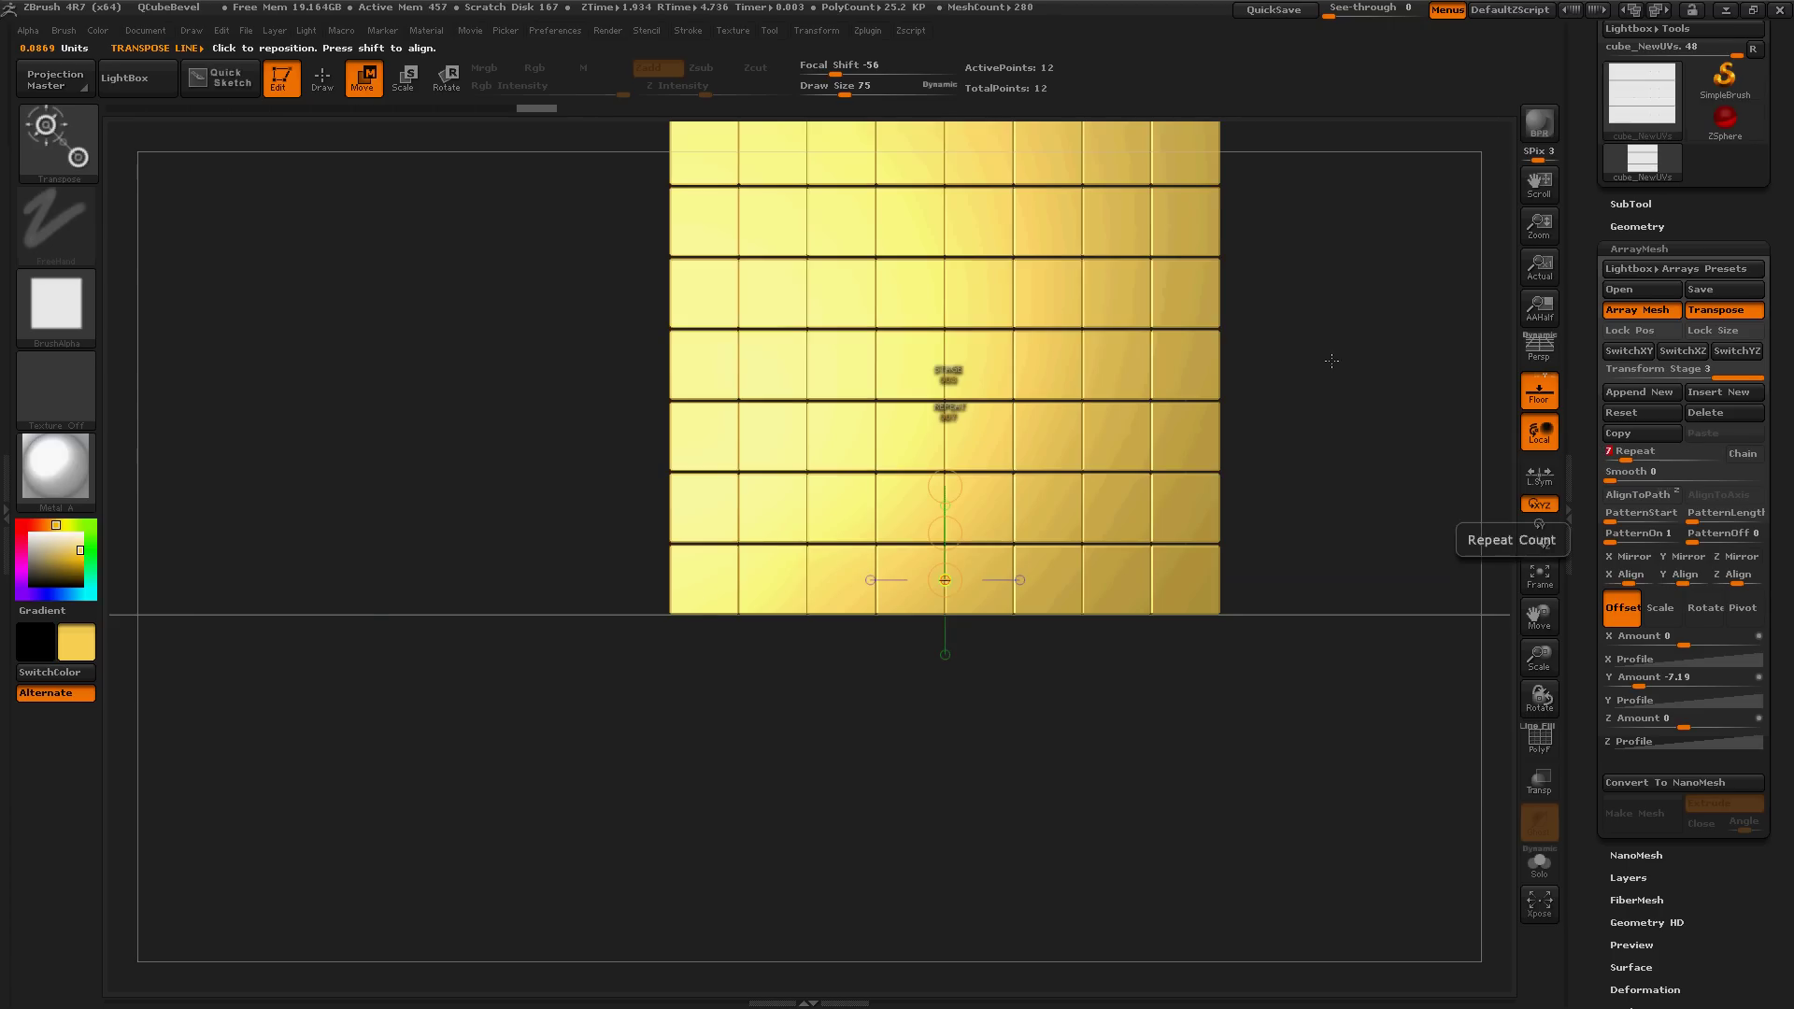
key(f)
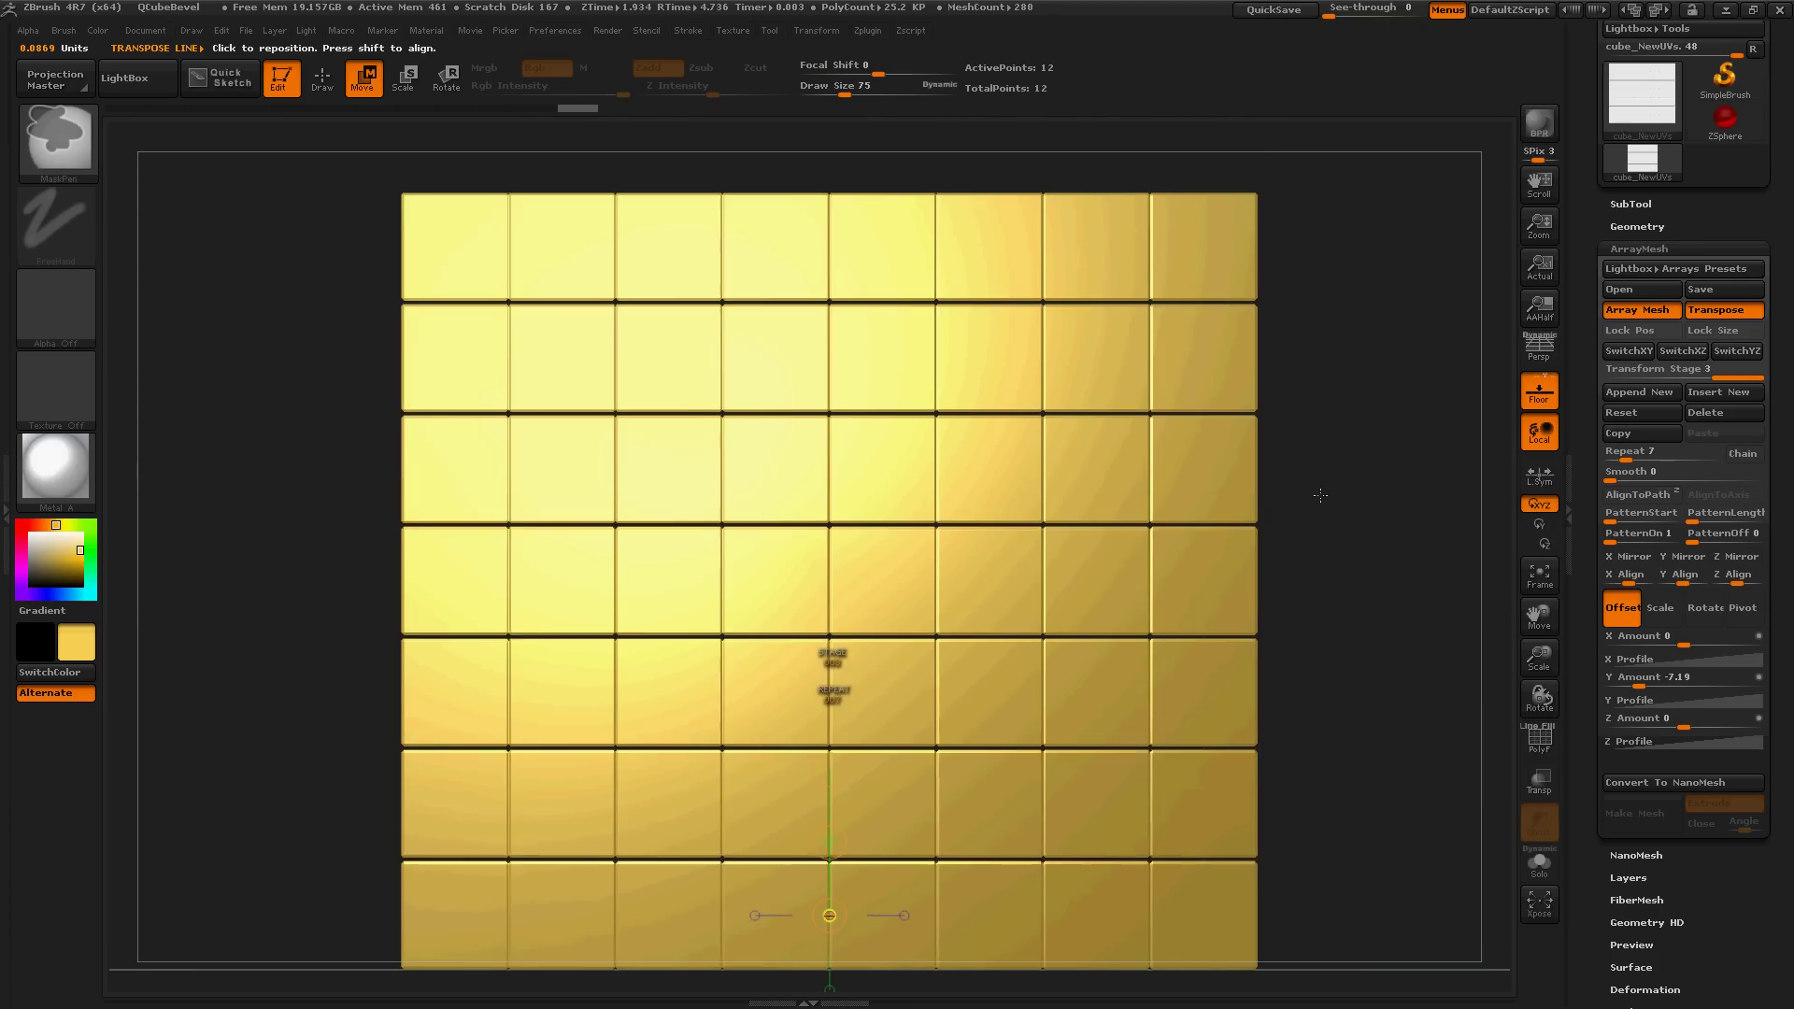
drag(1326, 589, 1284, 625)
right_drag(631, 584, 618, 592)
drag(551, 618, 272, 600)
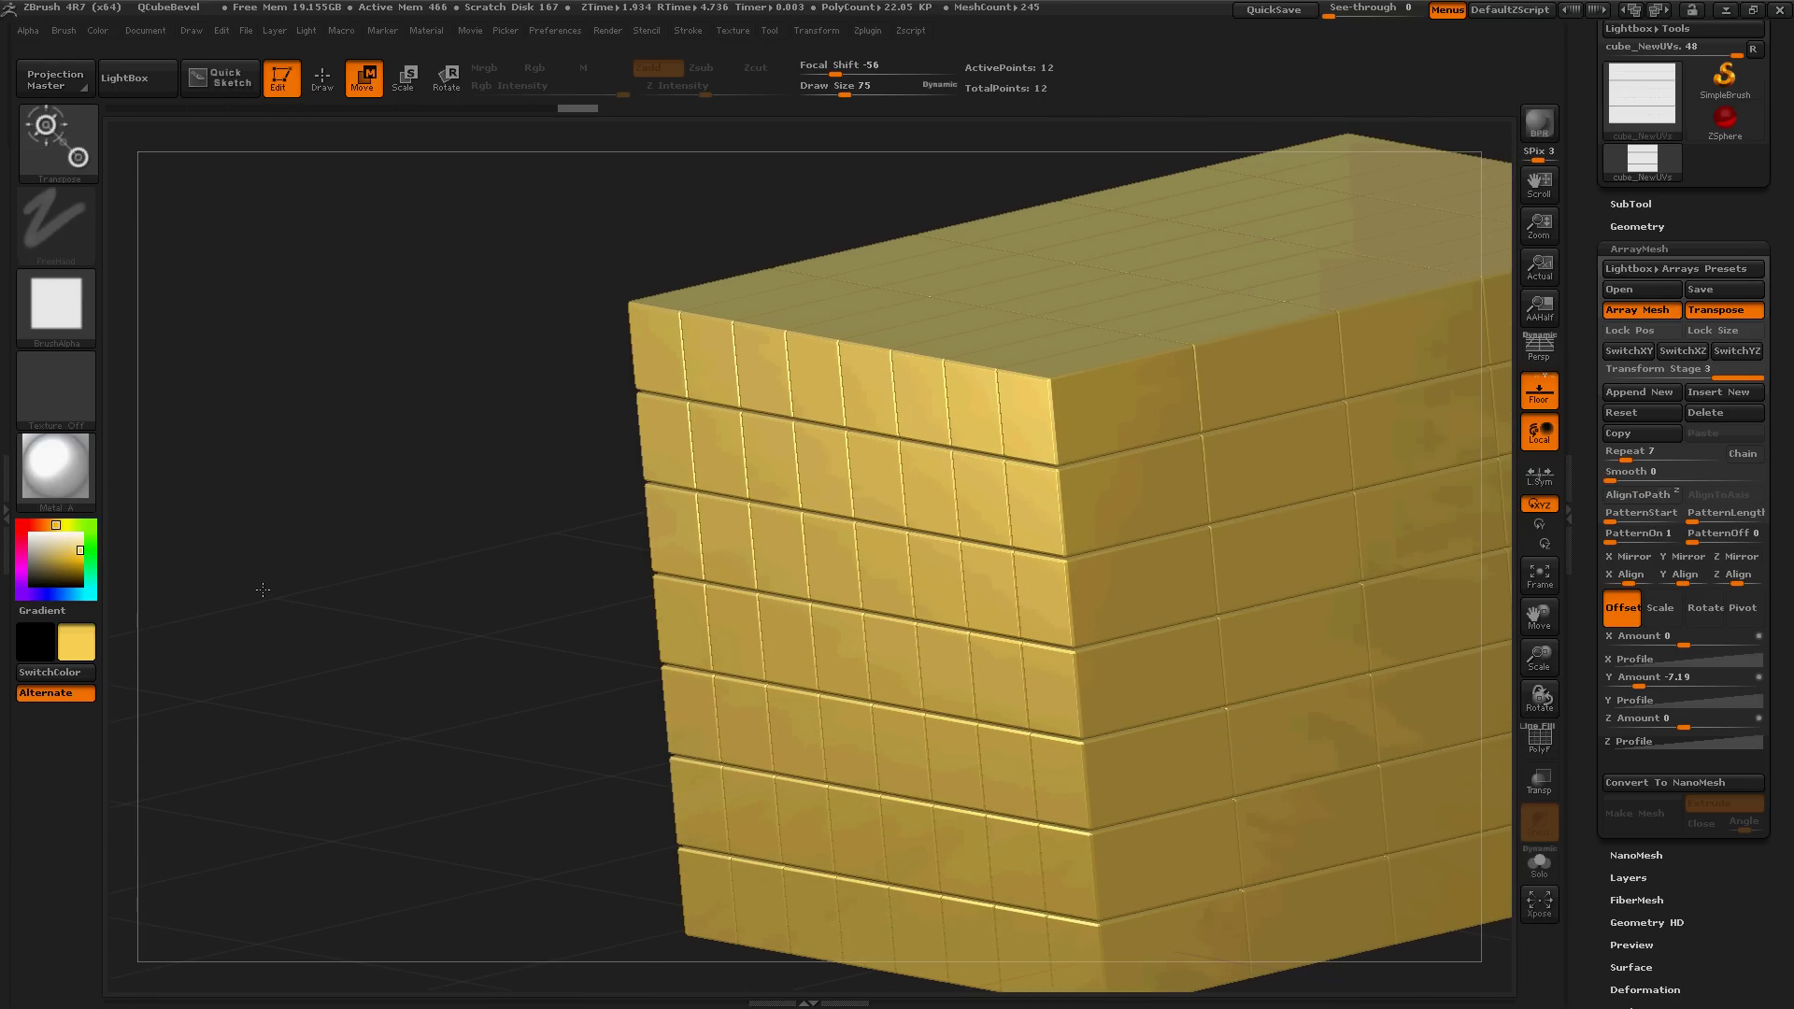
alt+drag(259, 588, 197, 606)
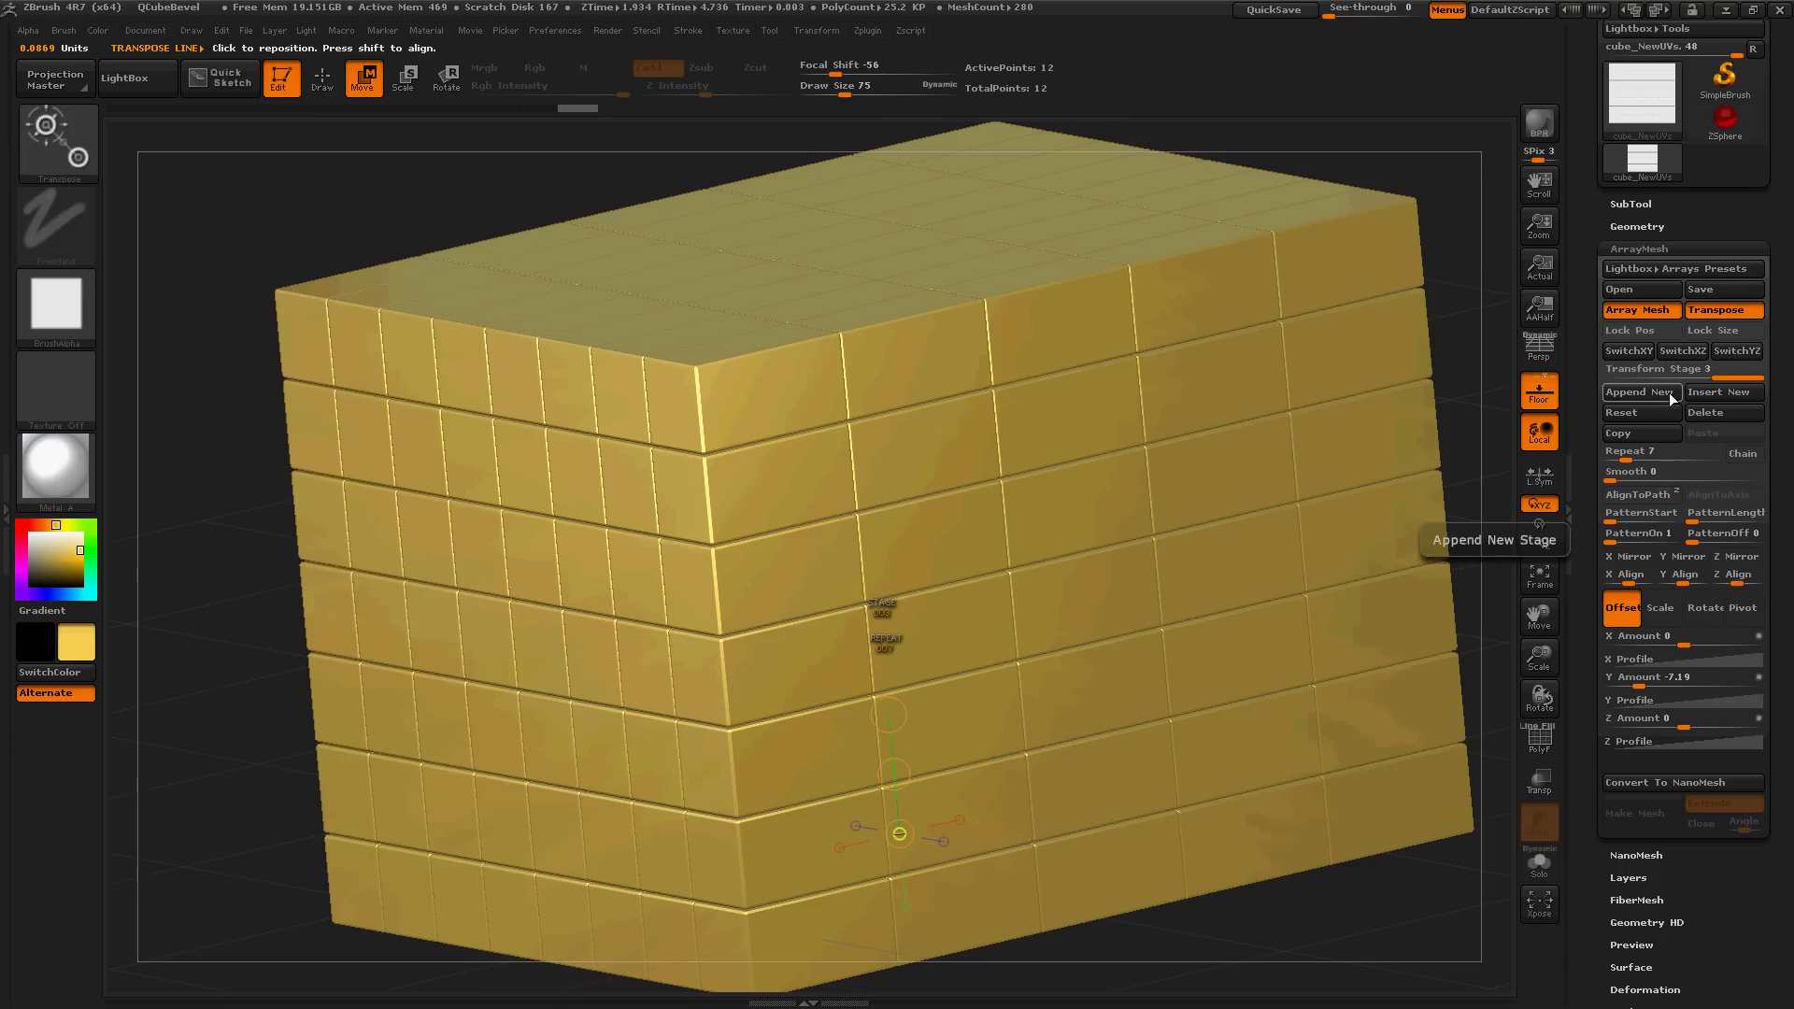
- Go through transform stages 2, 1 and 3 to examine which blocks each stage generates
drag(1715, 374, 1661, 374)
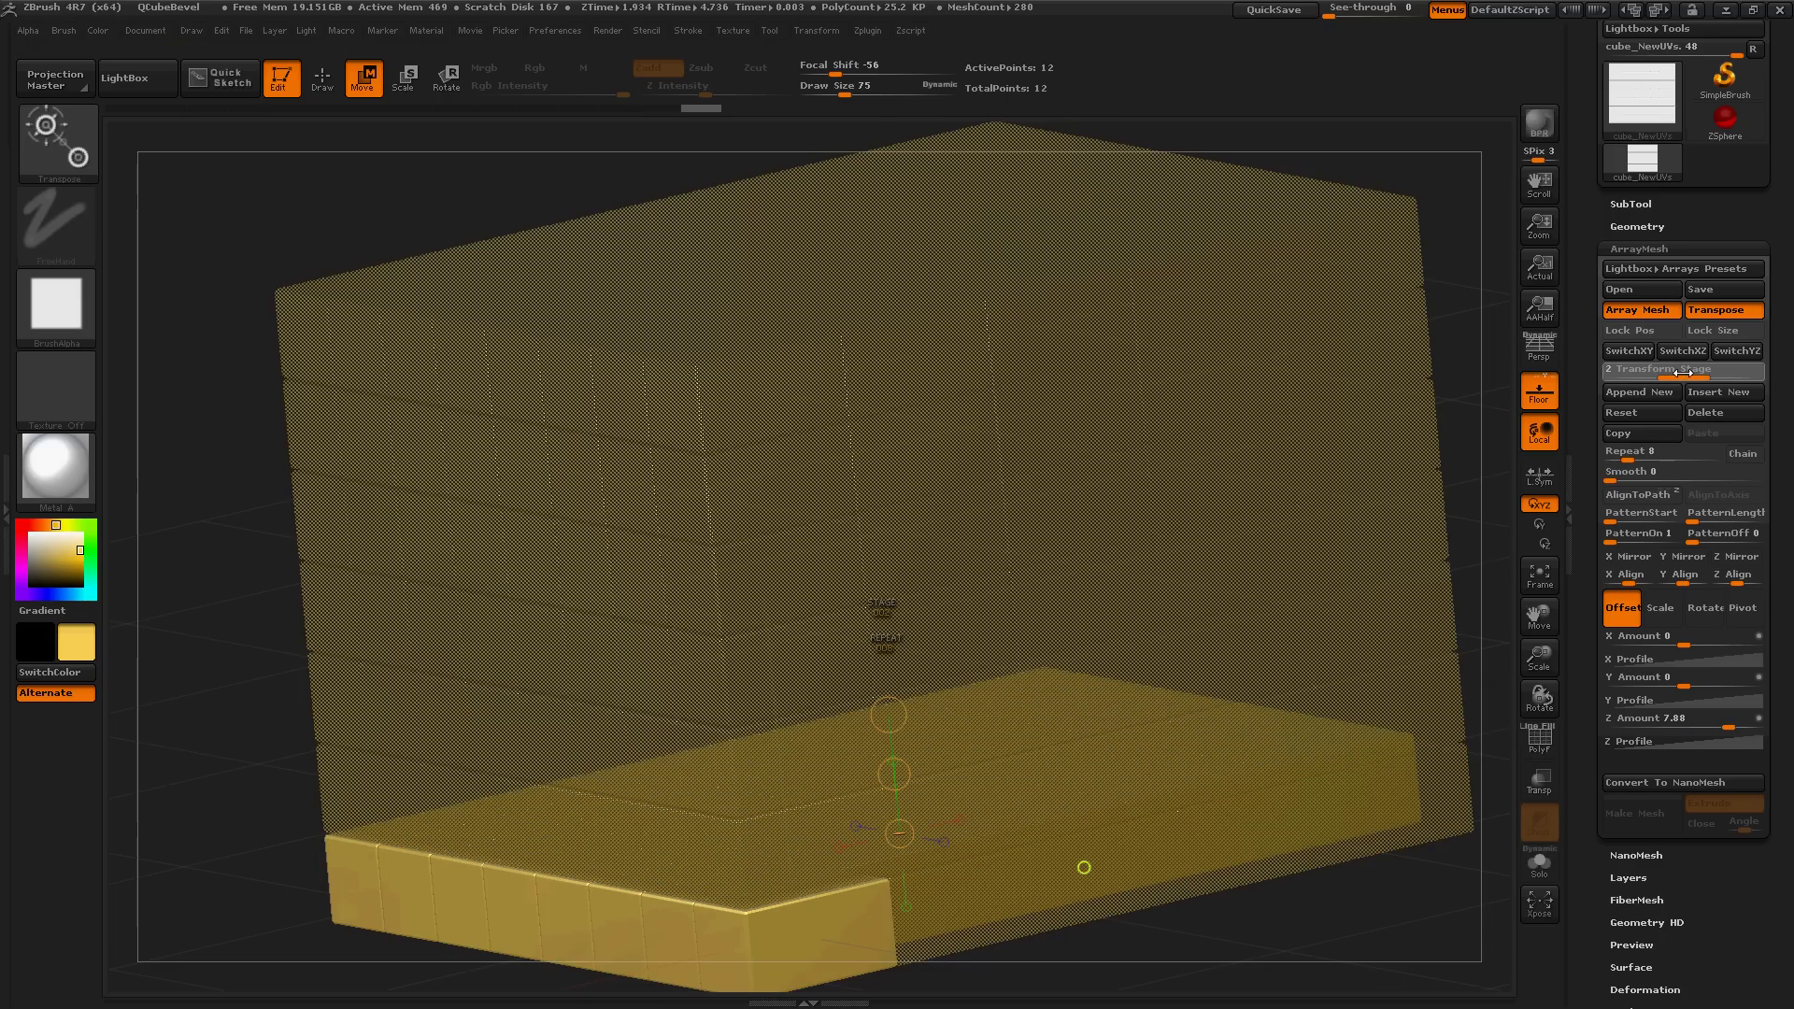
drag(1682, 373, 1631, 373)
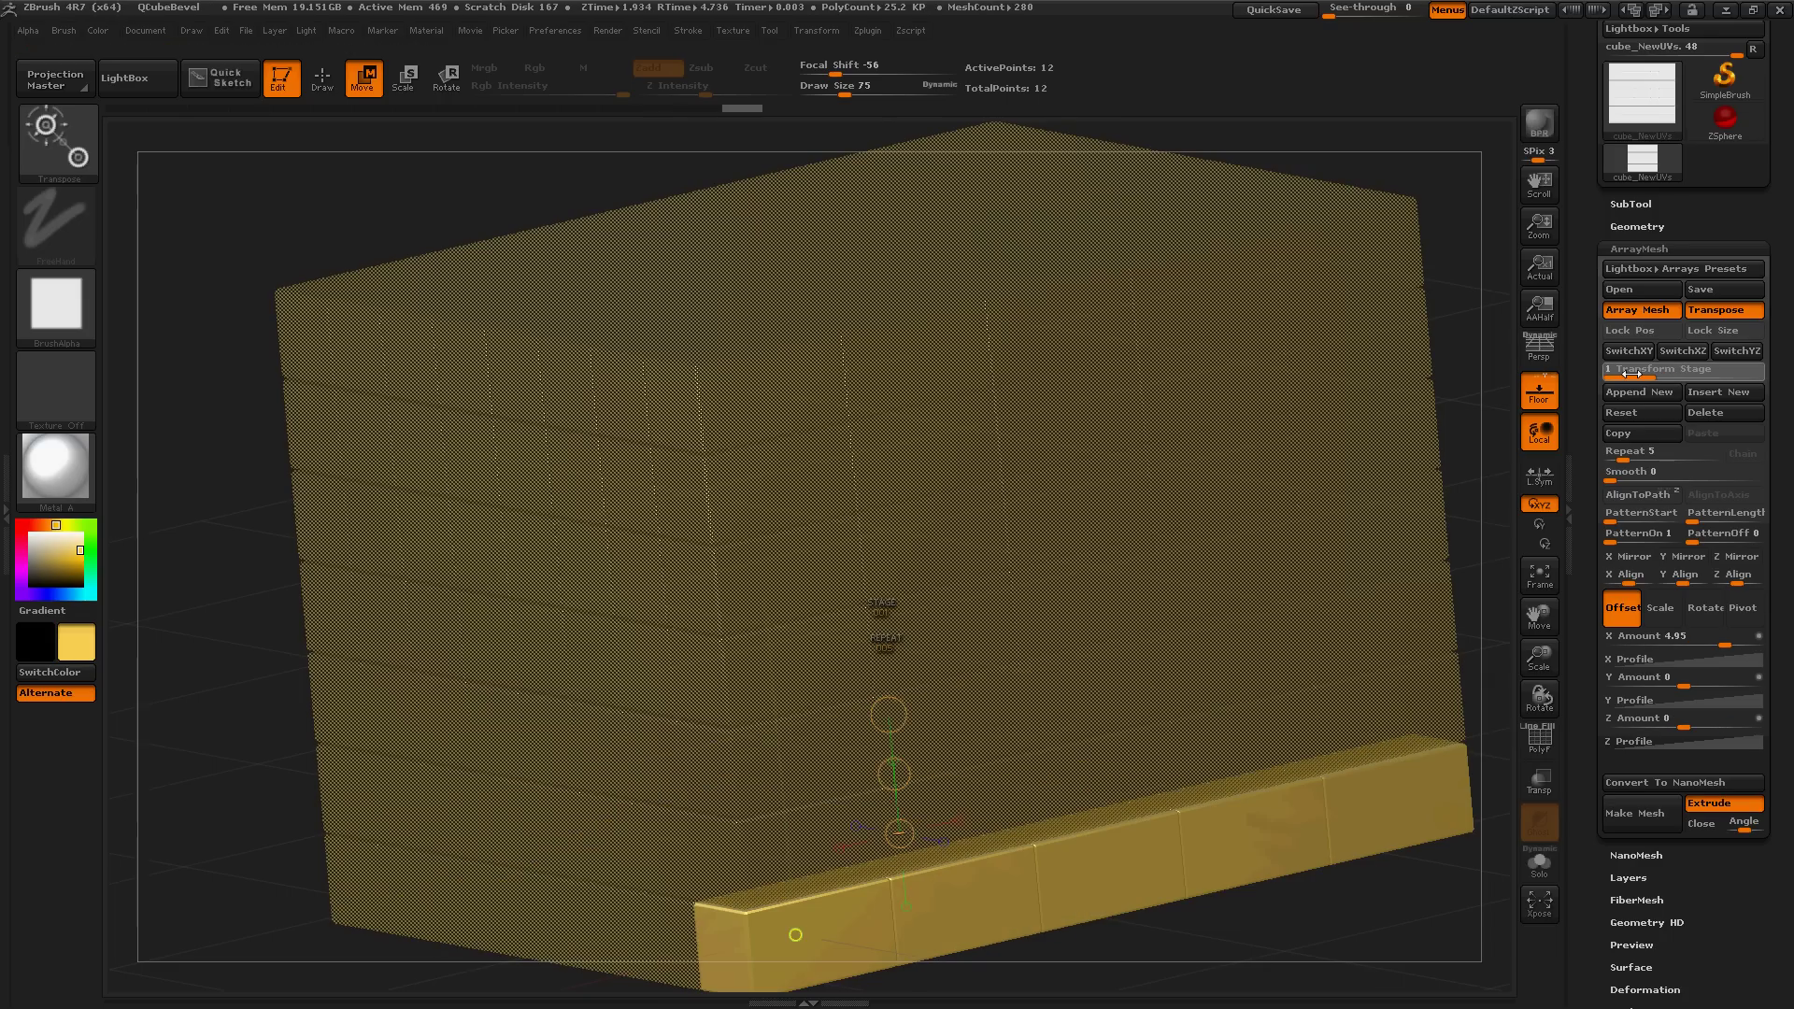
click(1632, 374)
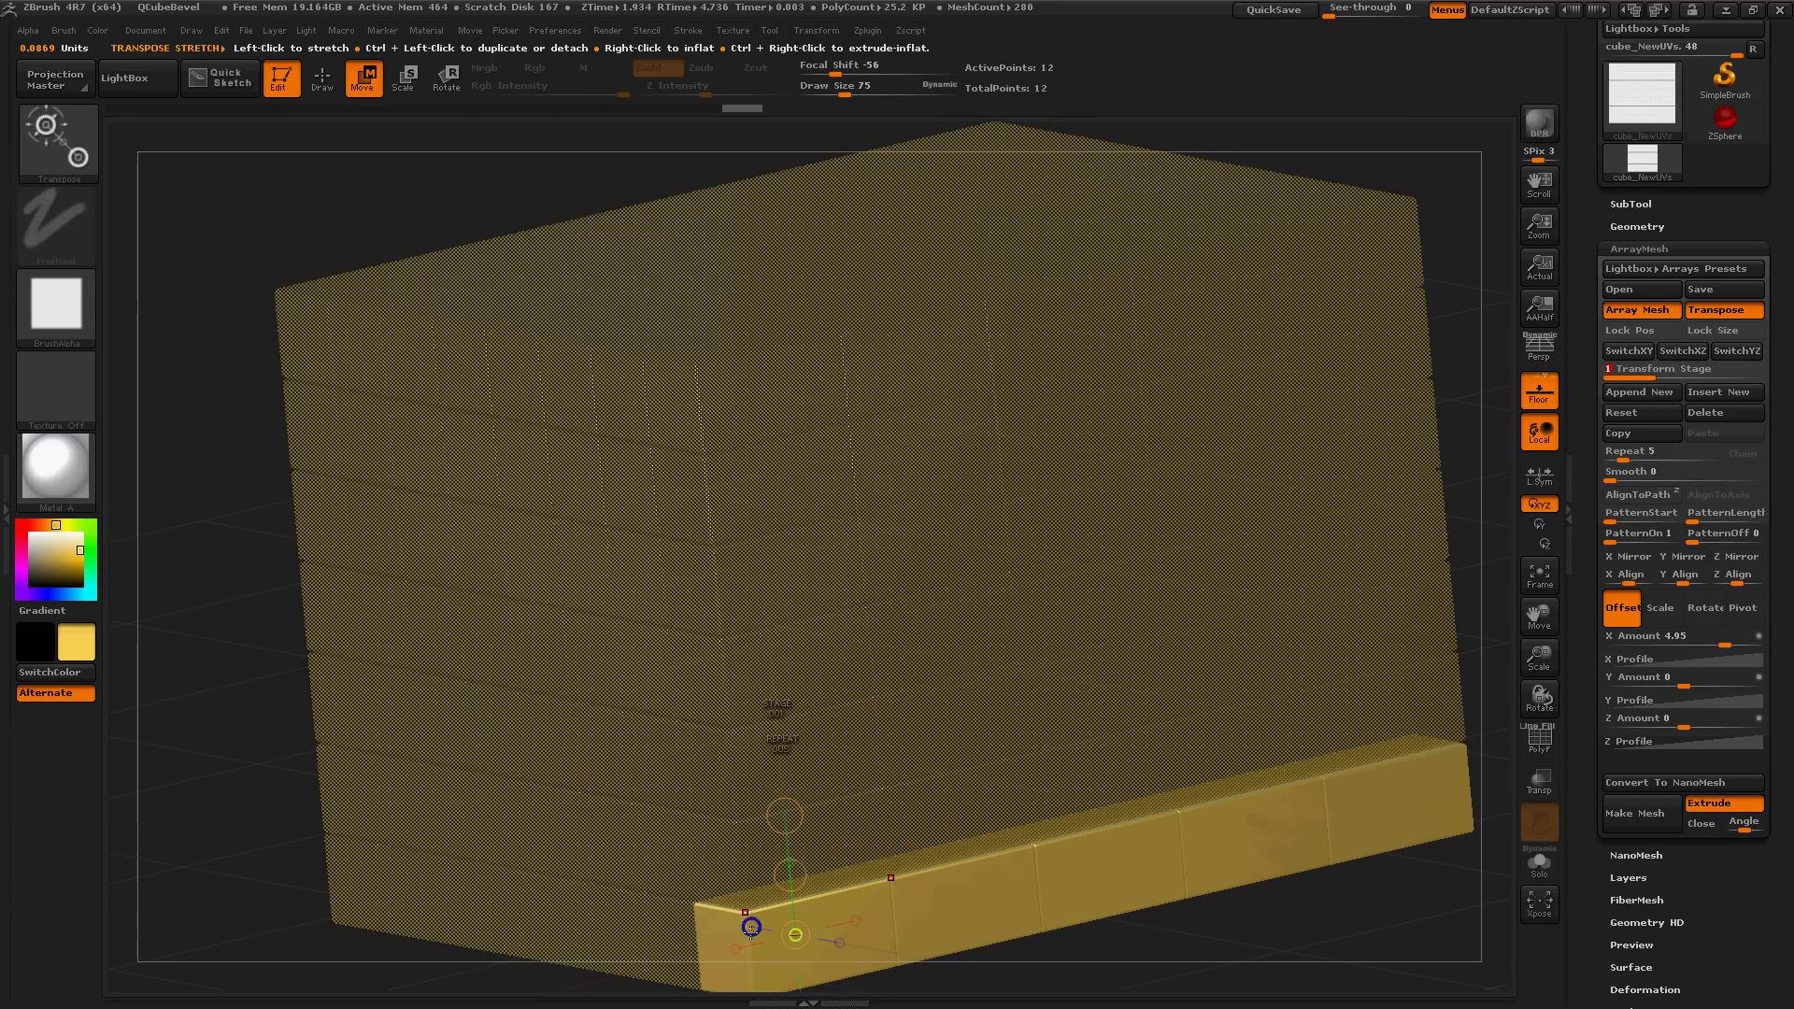
click(1665, 375)
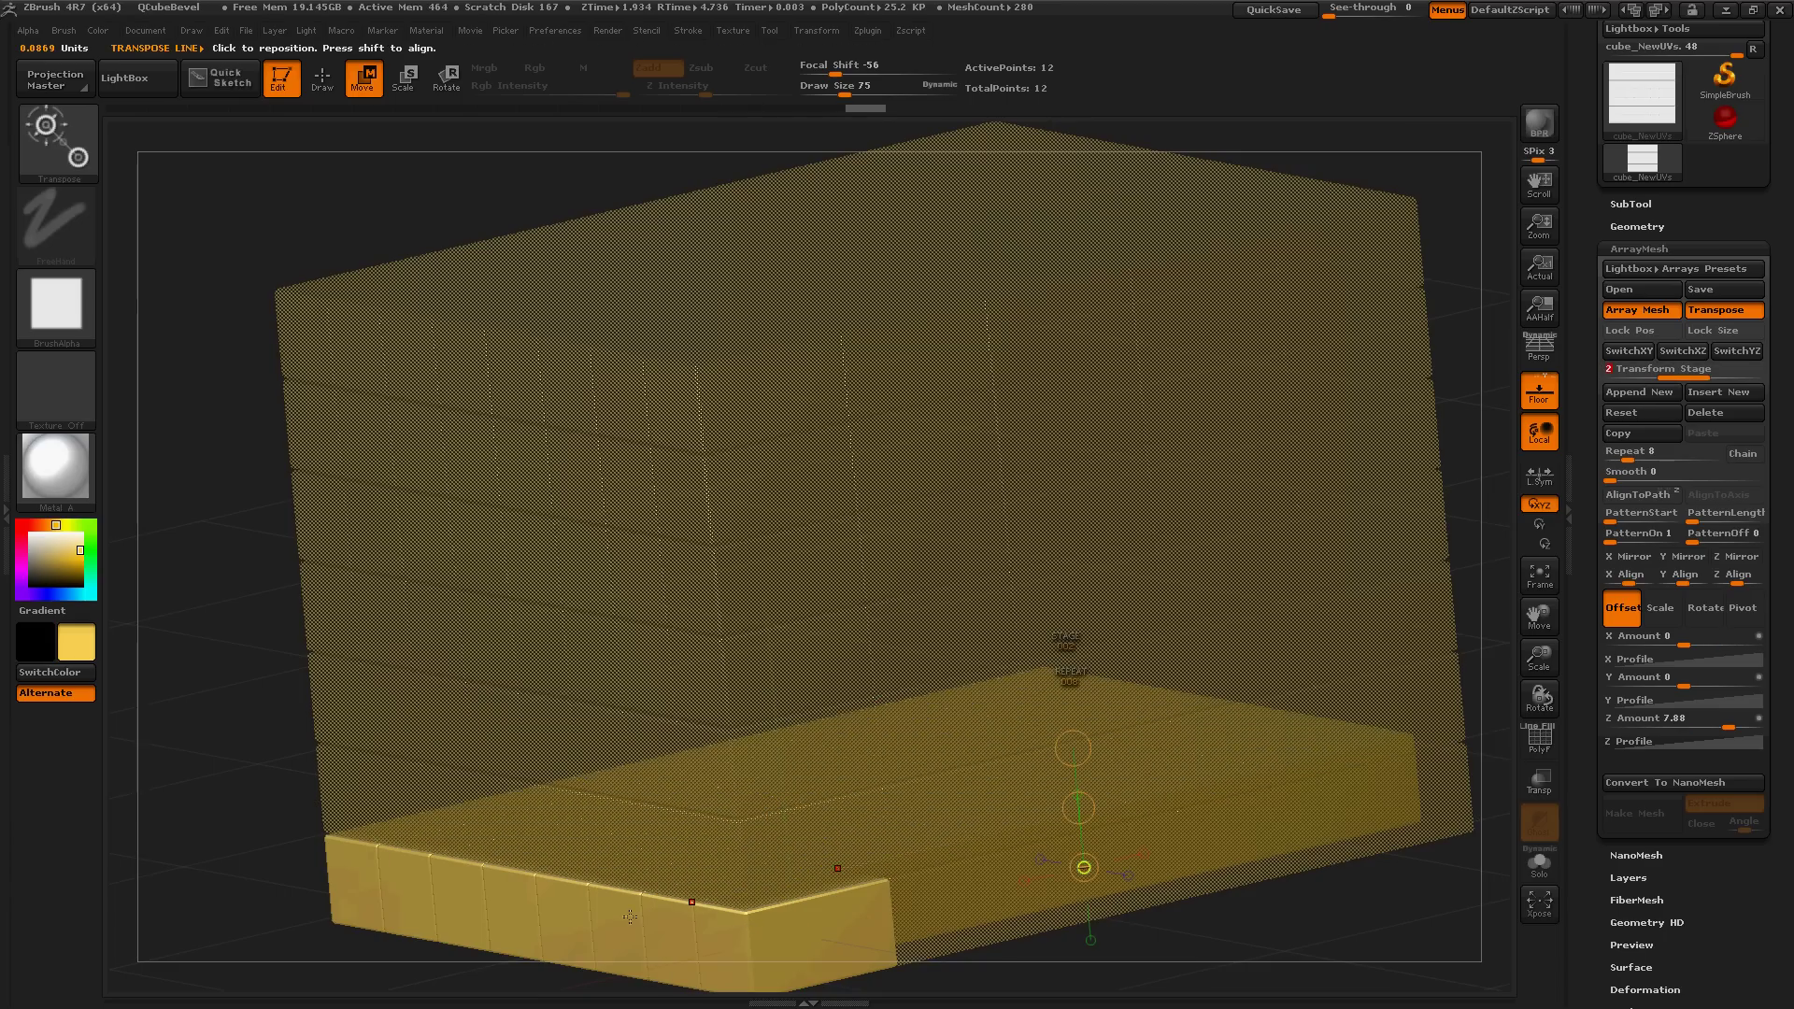
click(1681, 374)
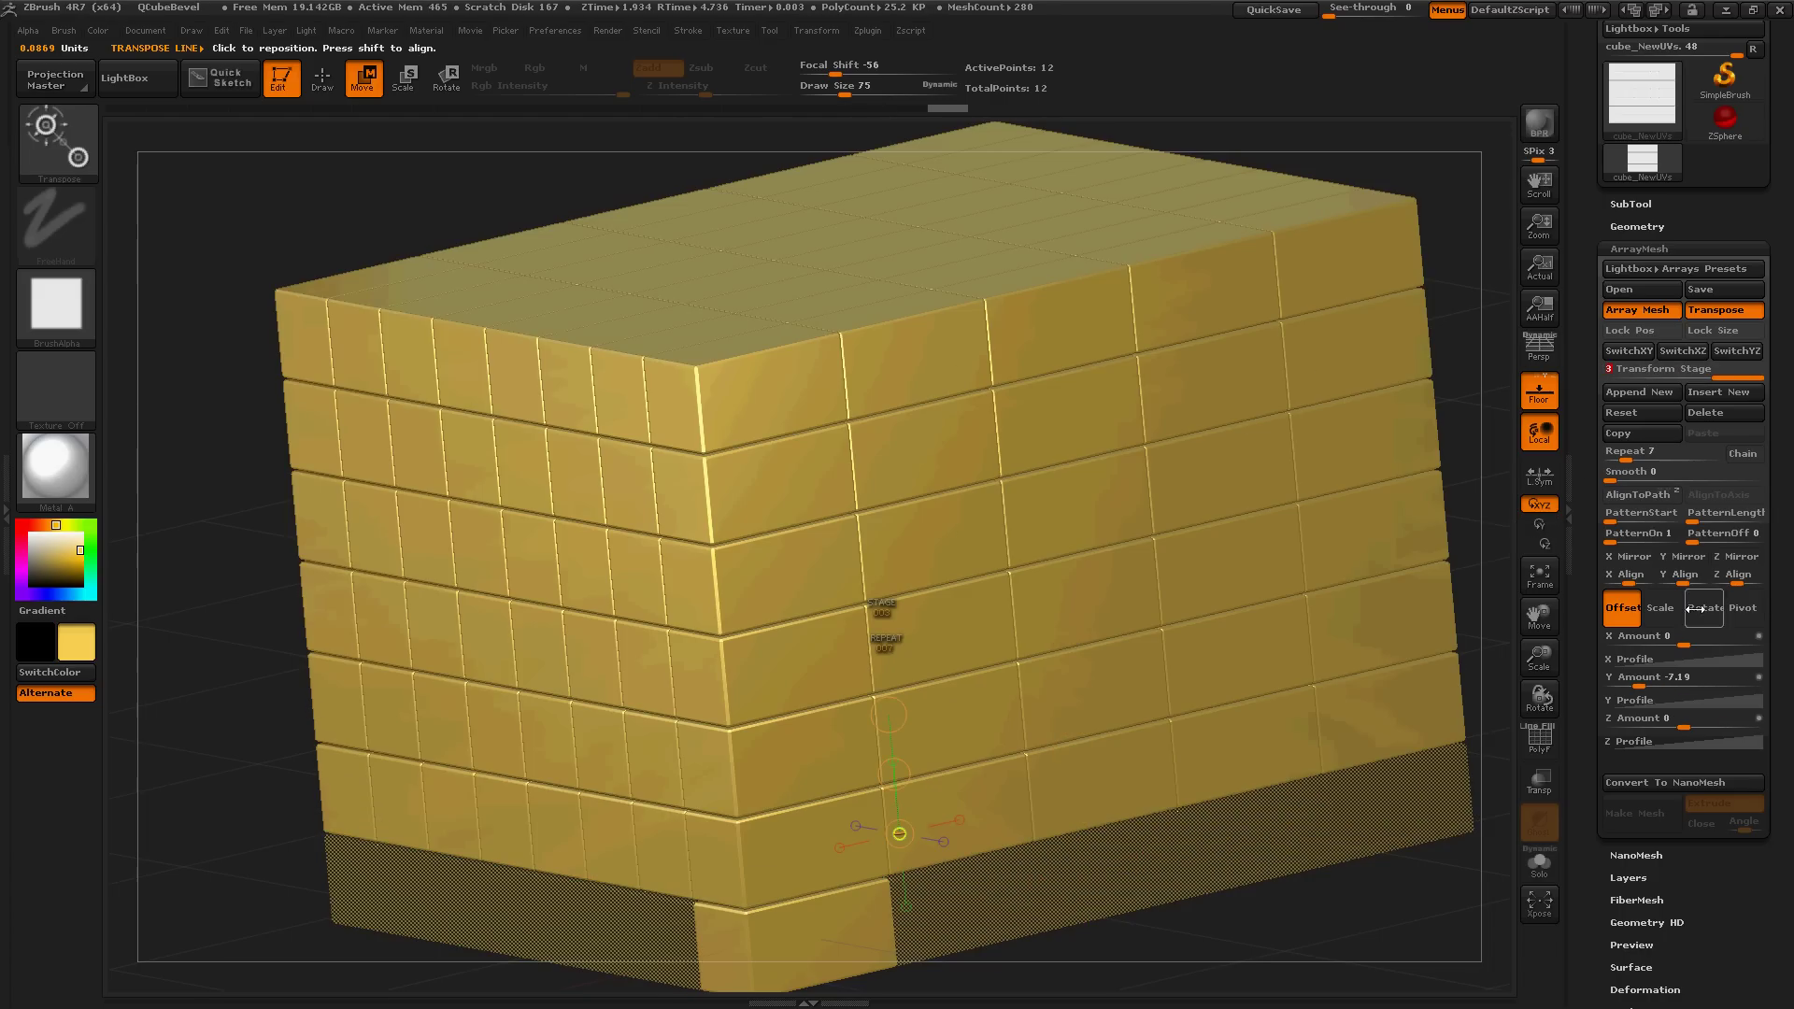
- Set stage 2's X Amount to about 0.6 and Y Amount to about 0.85, and stage 3's Y Amount to about -4.16
click(1679, 378)
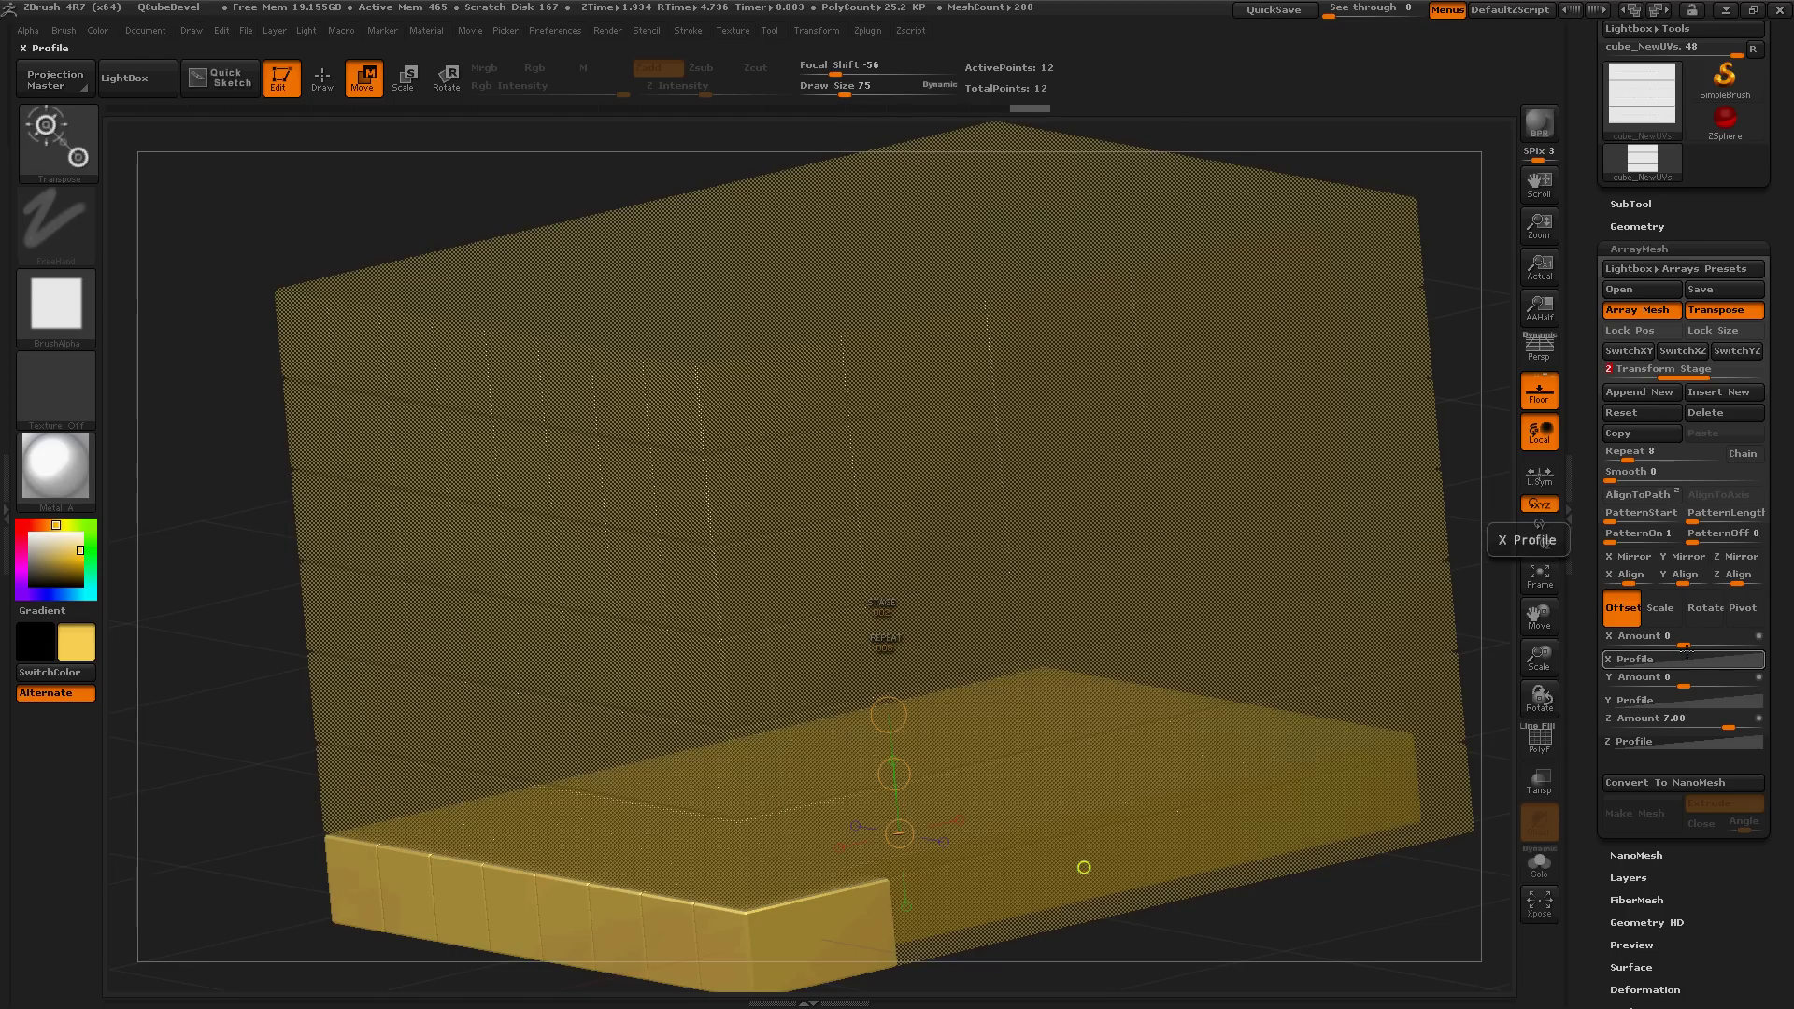
drag(1684, 642, 1714, 683)
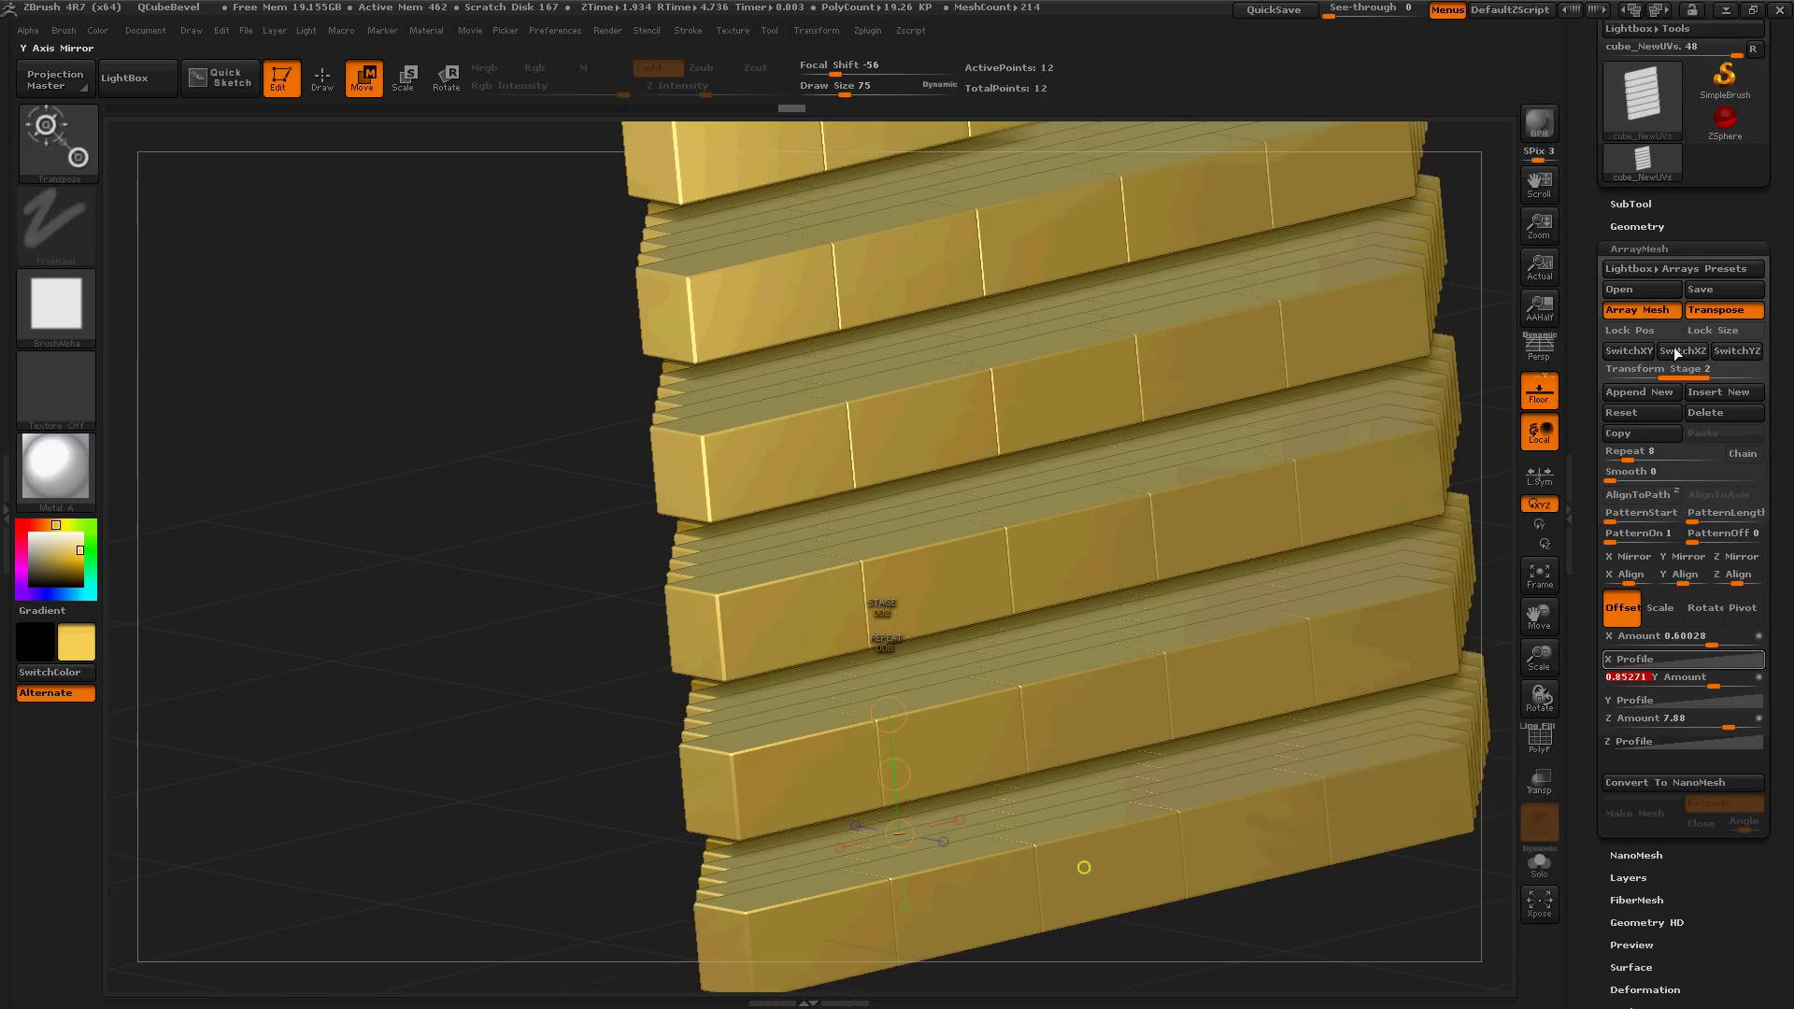
click(1744, 372)
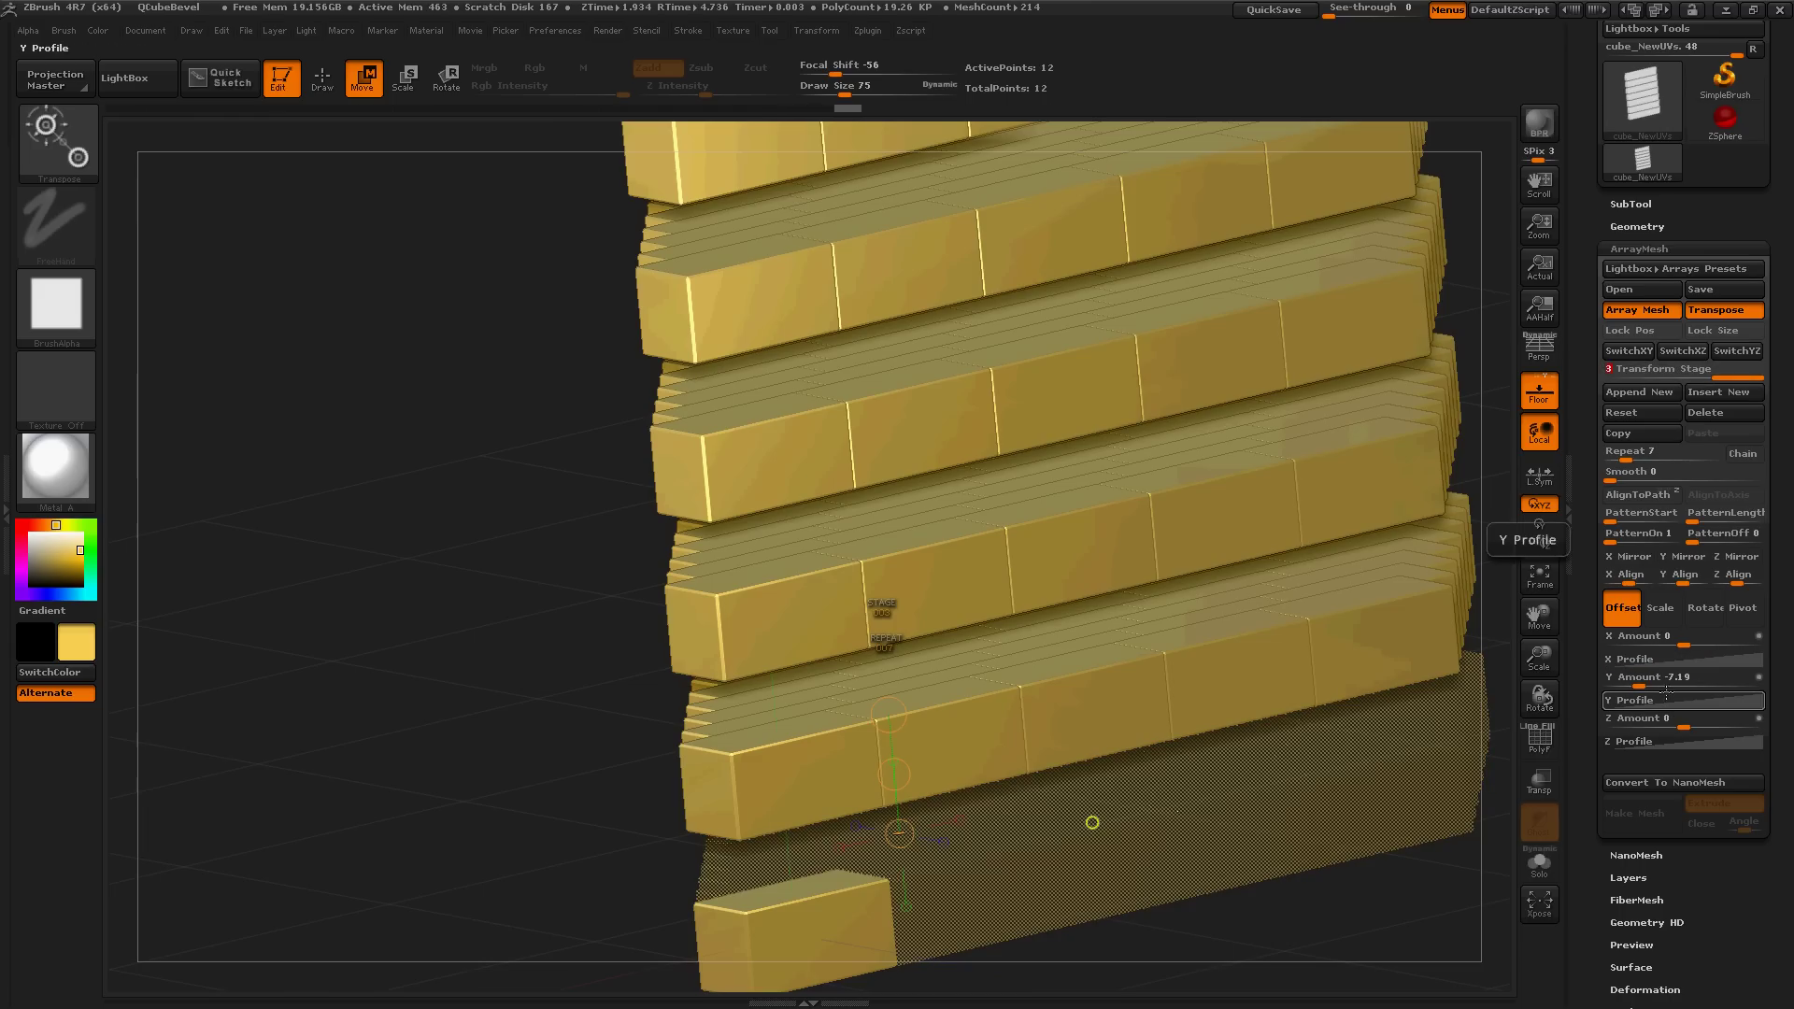
drag(1660, 686, 1669, 686)
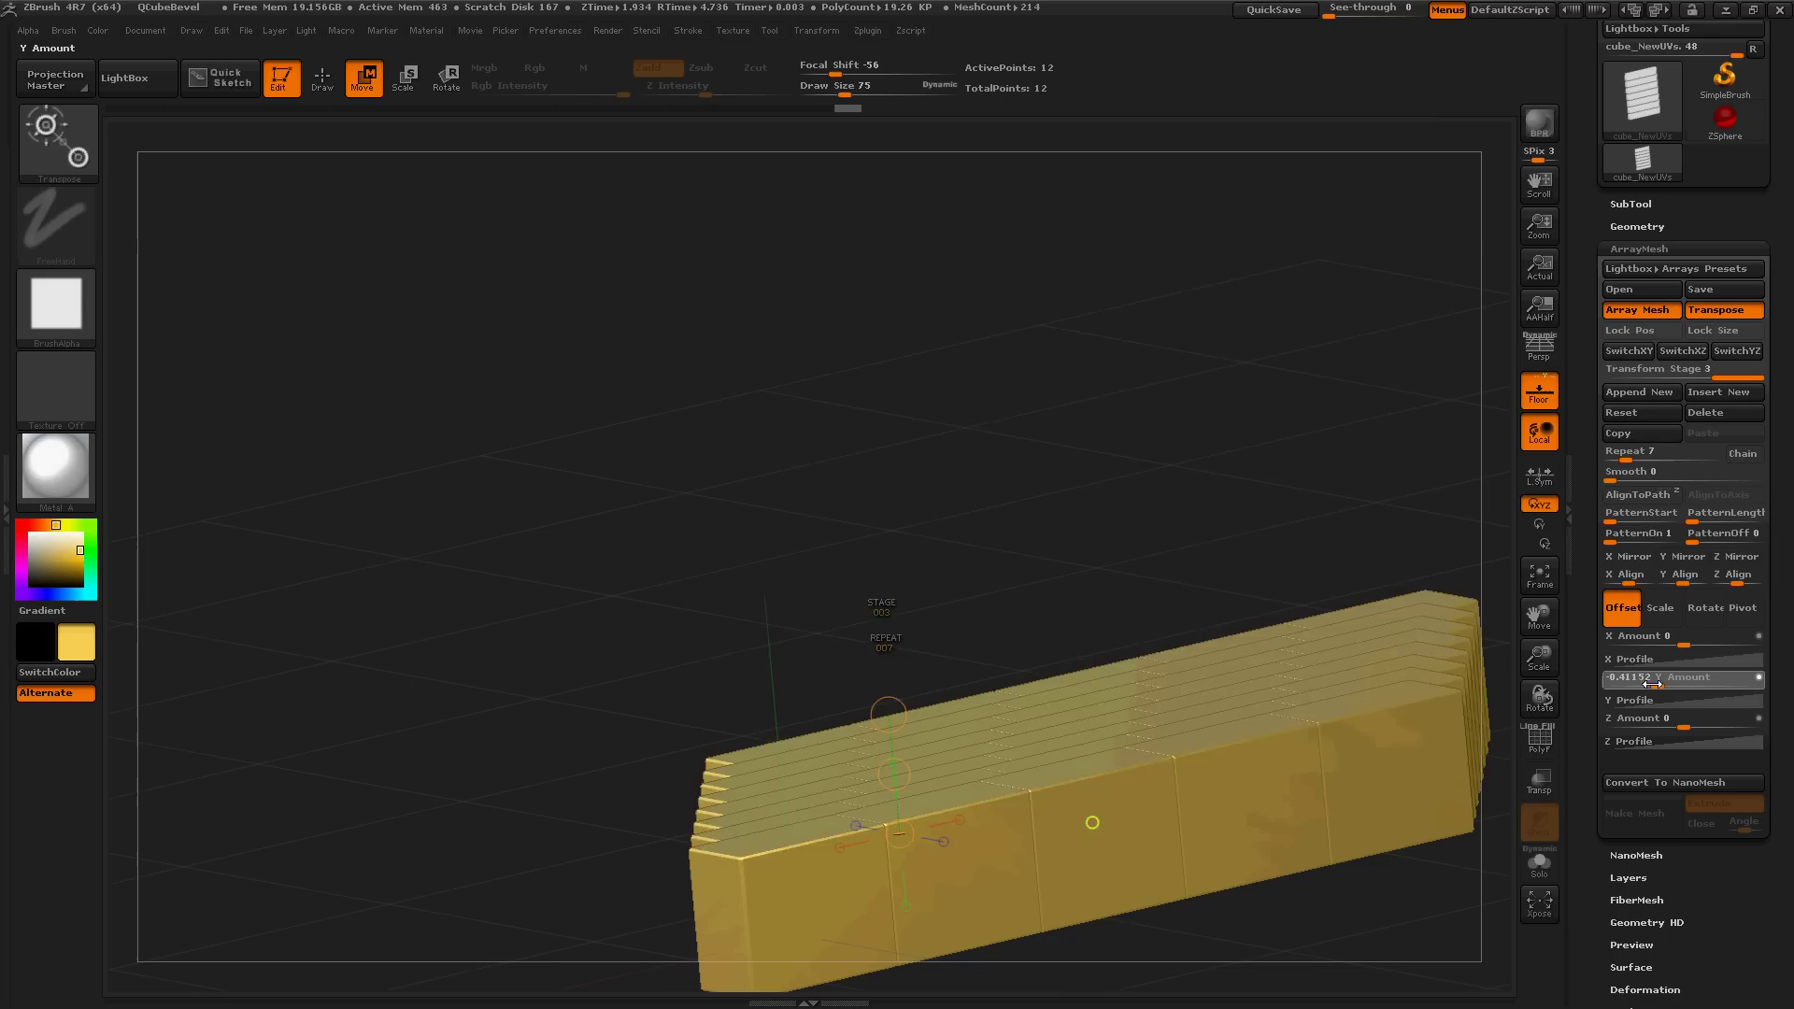
drag(1652, 684, 1643, 683)
- Examine the staggered block array from the end and from above, and collapse the ArrayMesh settings
drag(513, 422, 718, 336)
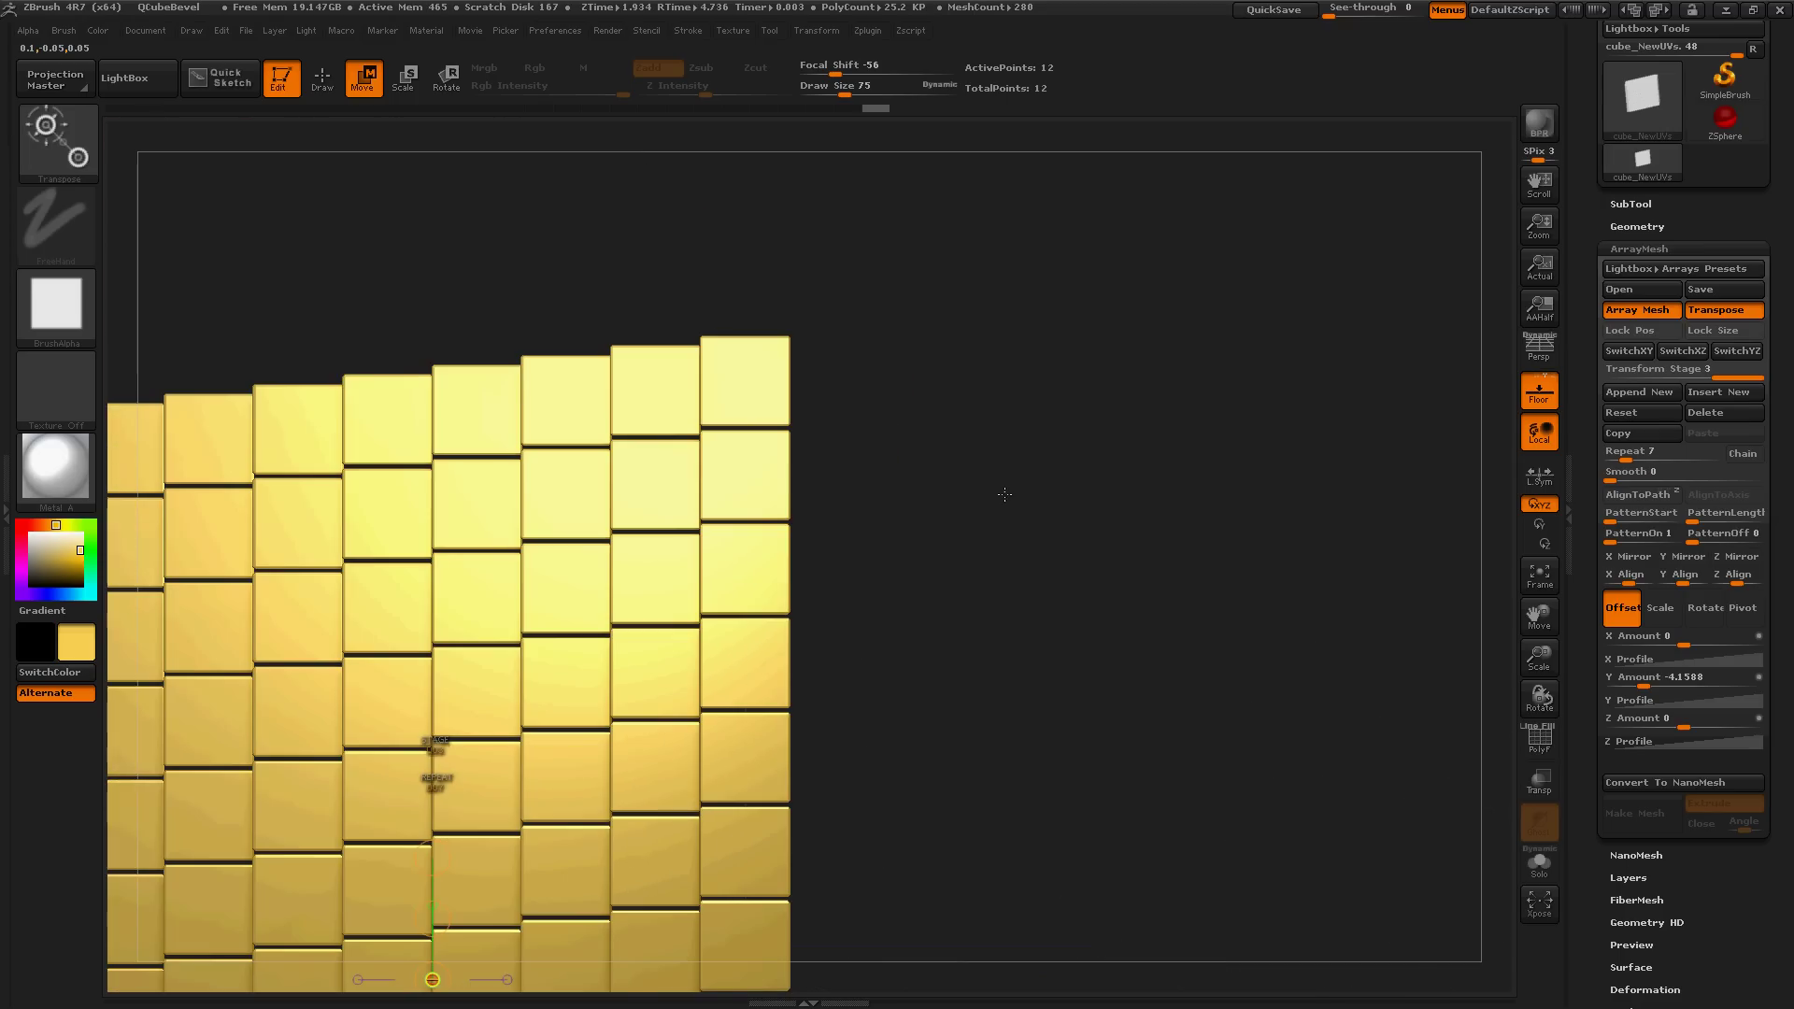
drag(976, 586, 979, 728)
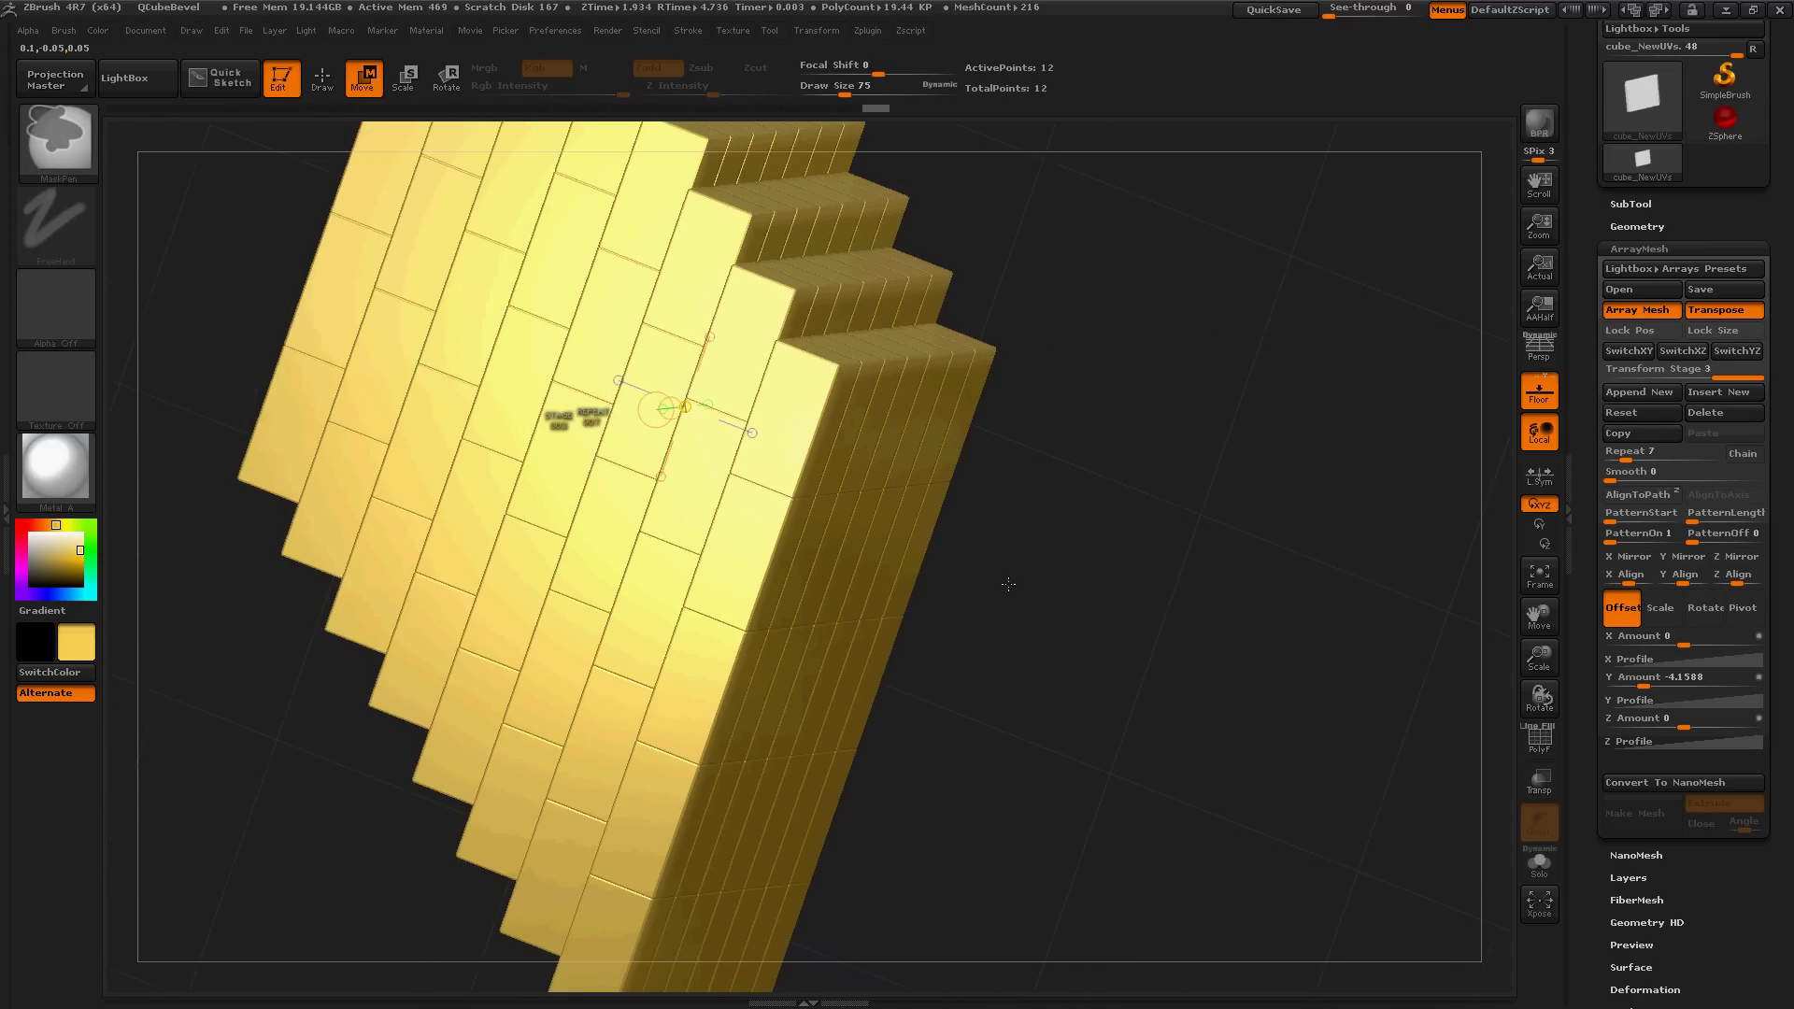
mouse_move(1008, 584)
shift+right_down()
mouse_move(1061, 675)
mouse_move(1074, 654)
mouse_move(1013, 632)
mouse_move(990, 645)
shift+right_up()
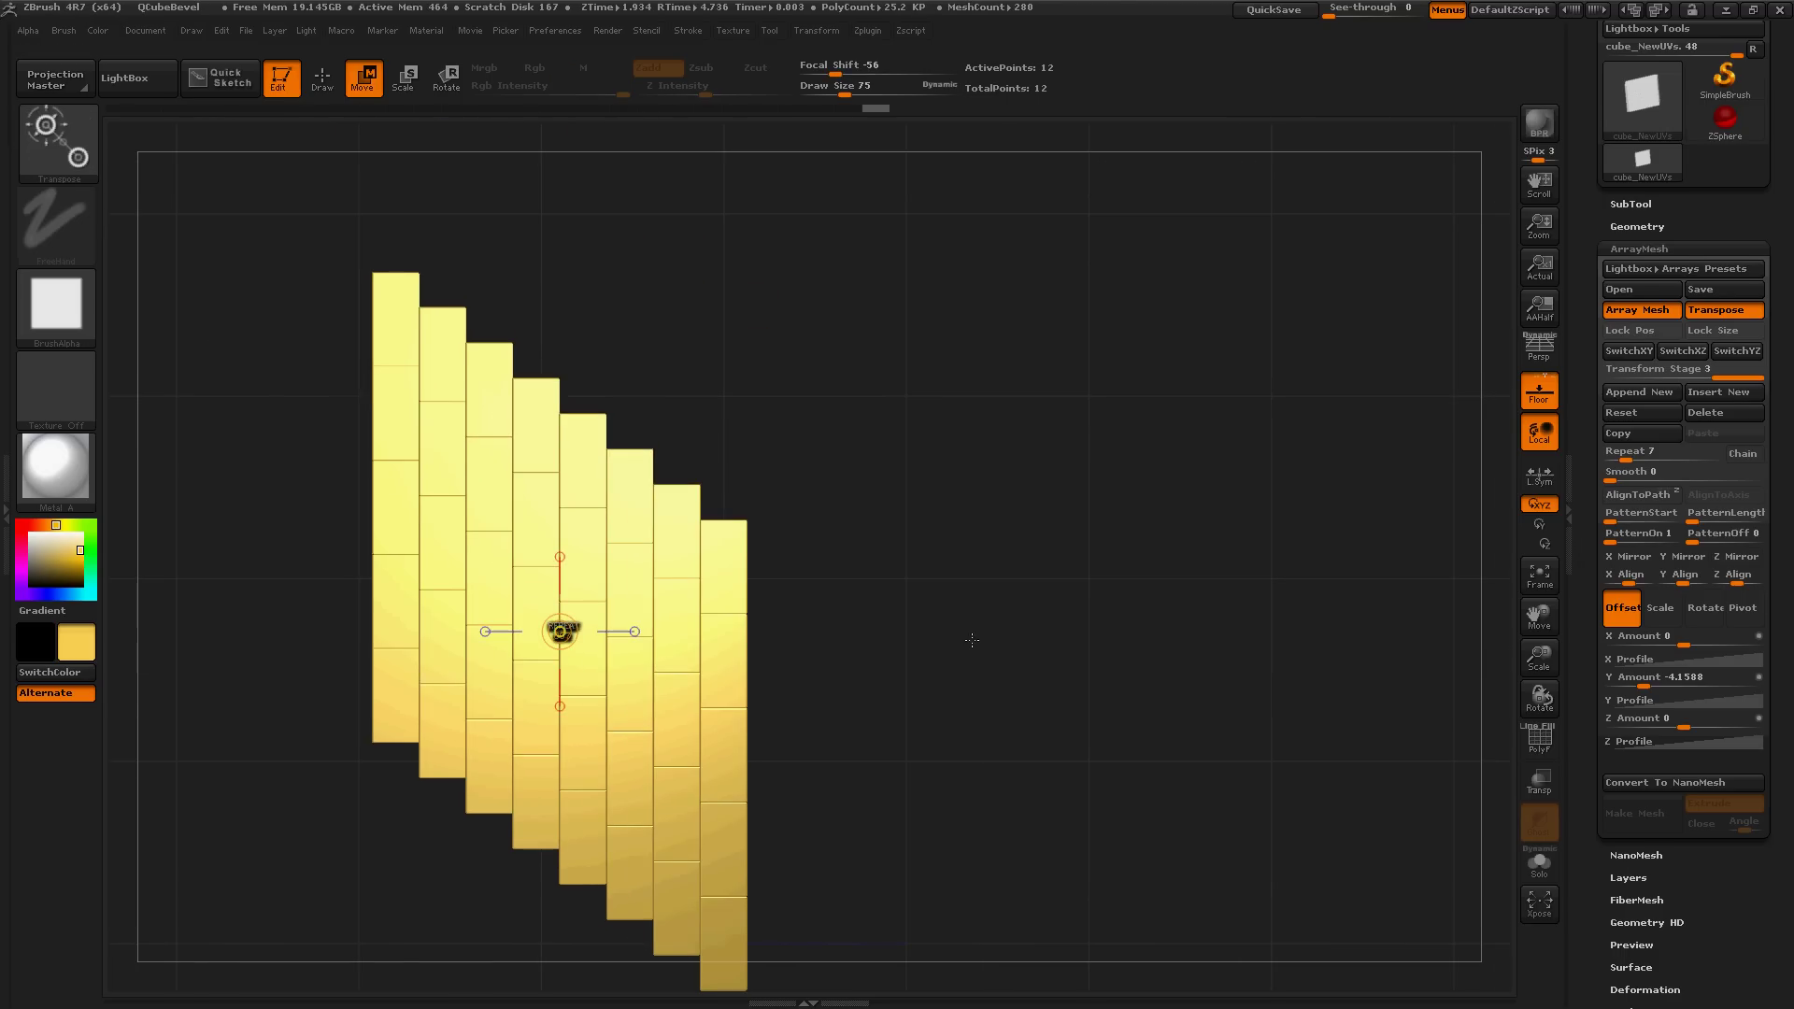
drag(965, 651, 900, 641)
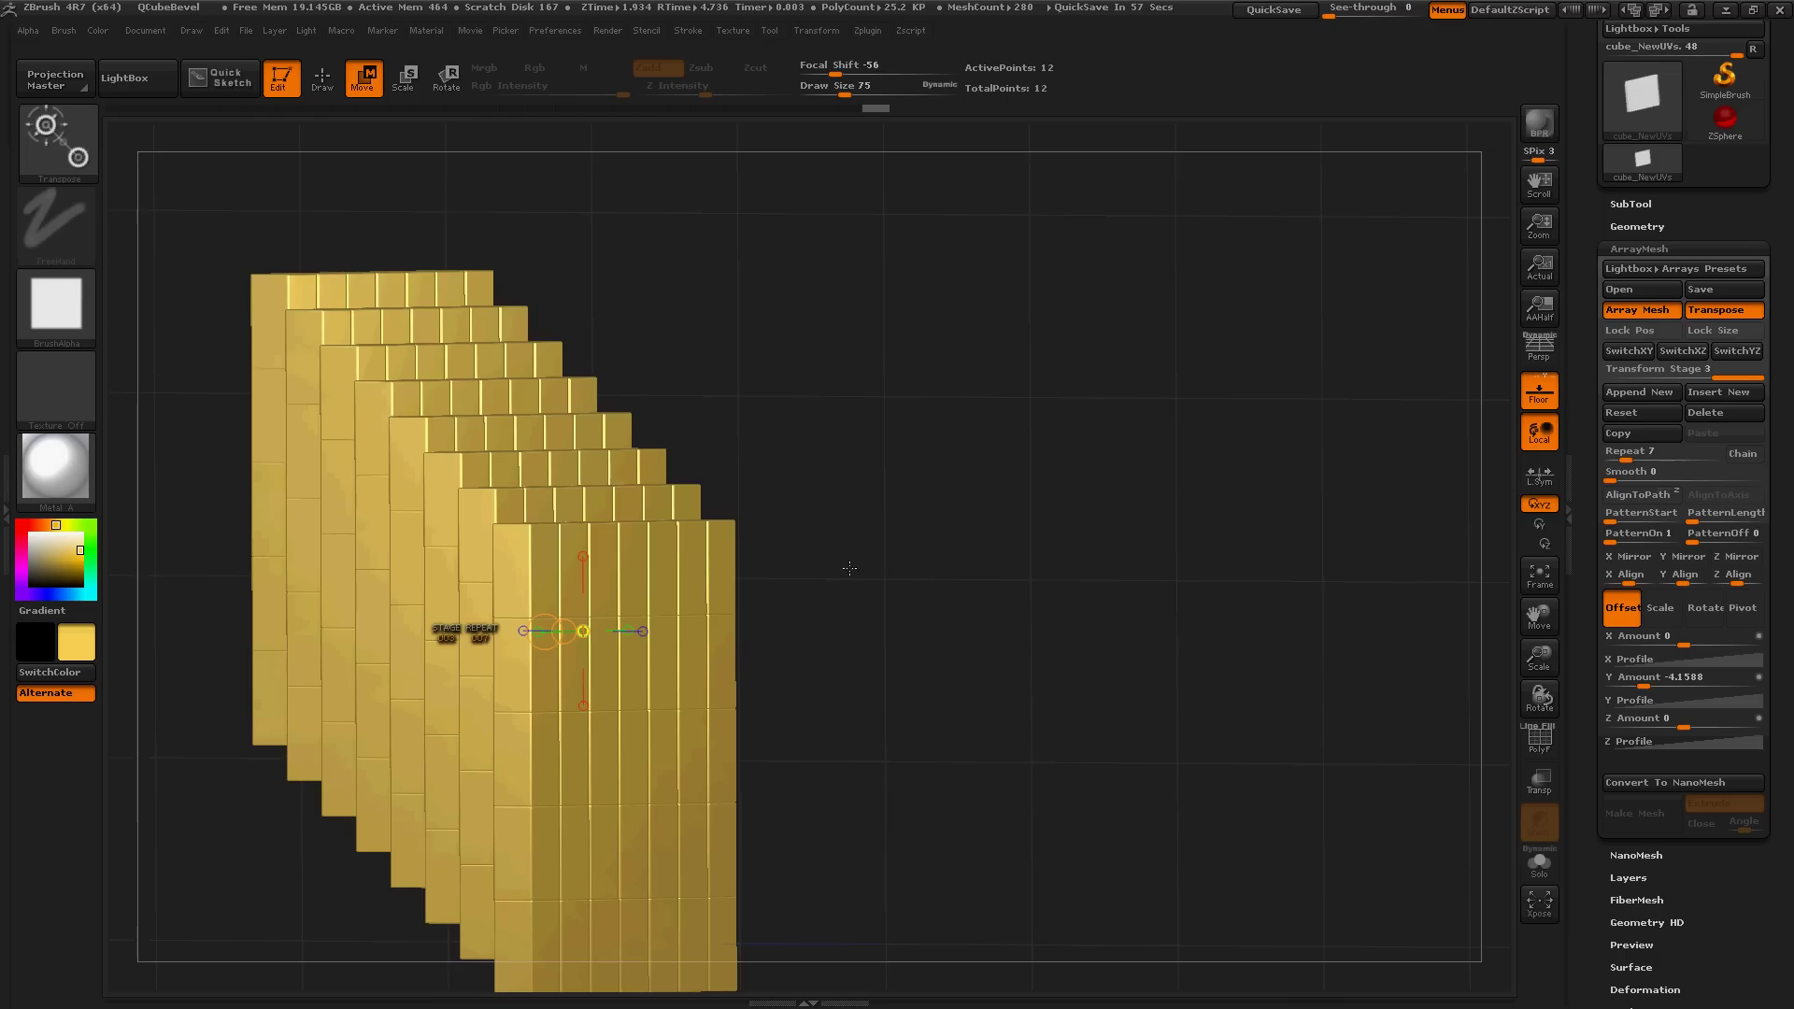
click(1633, 249)
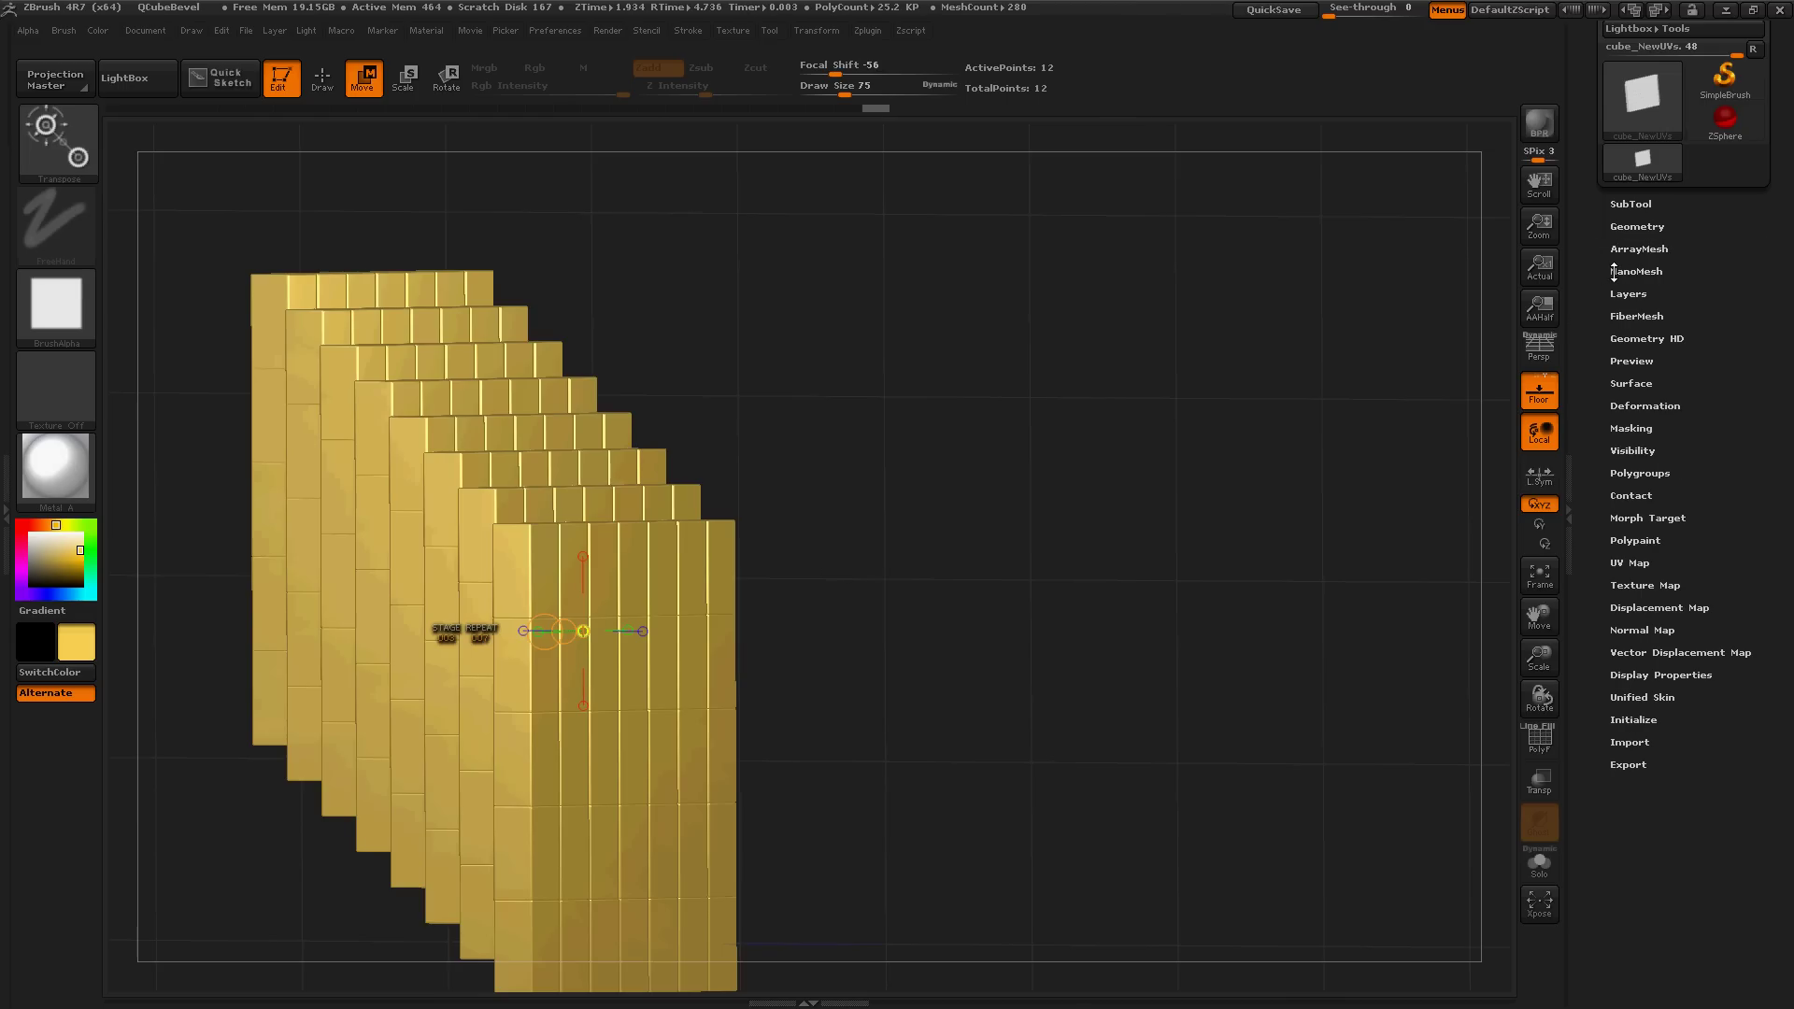
- Convert the three-stage block ArrayMesh into a NanoMesh
click(1616, 271)
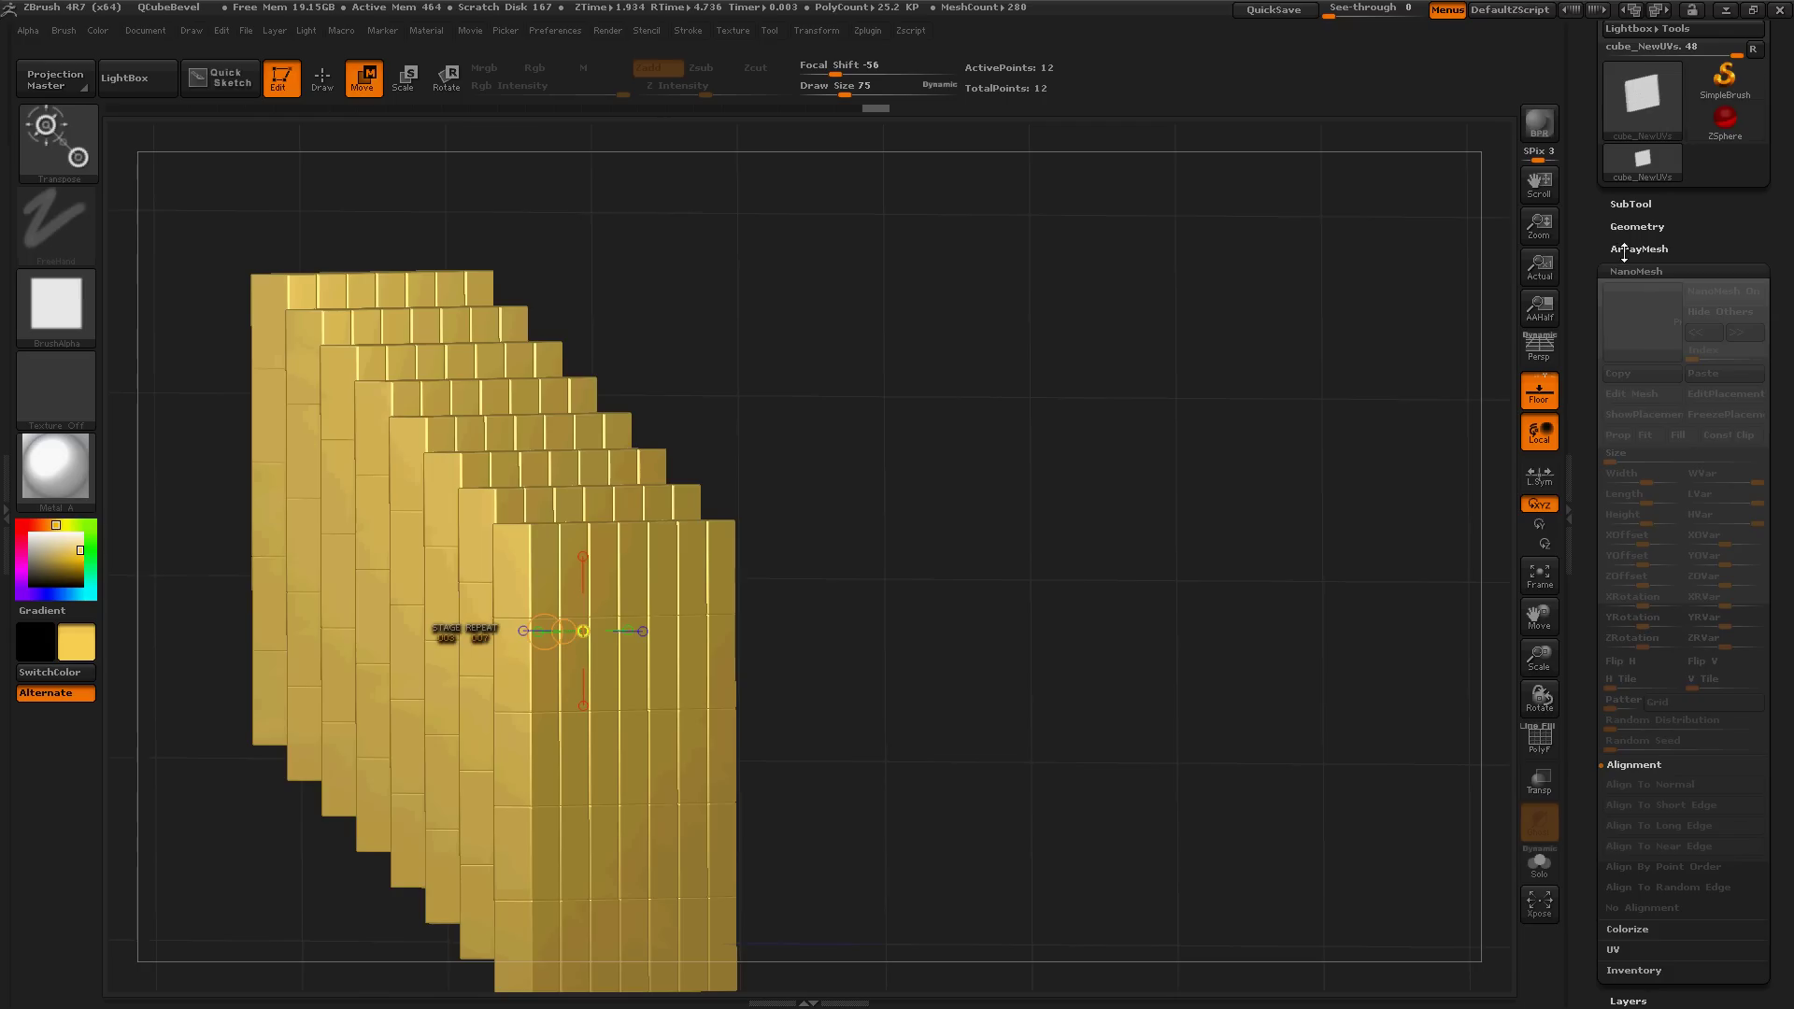
click(1622, 270)
click(1637, 249)
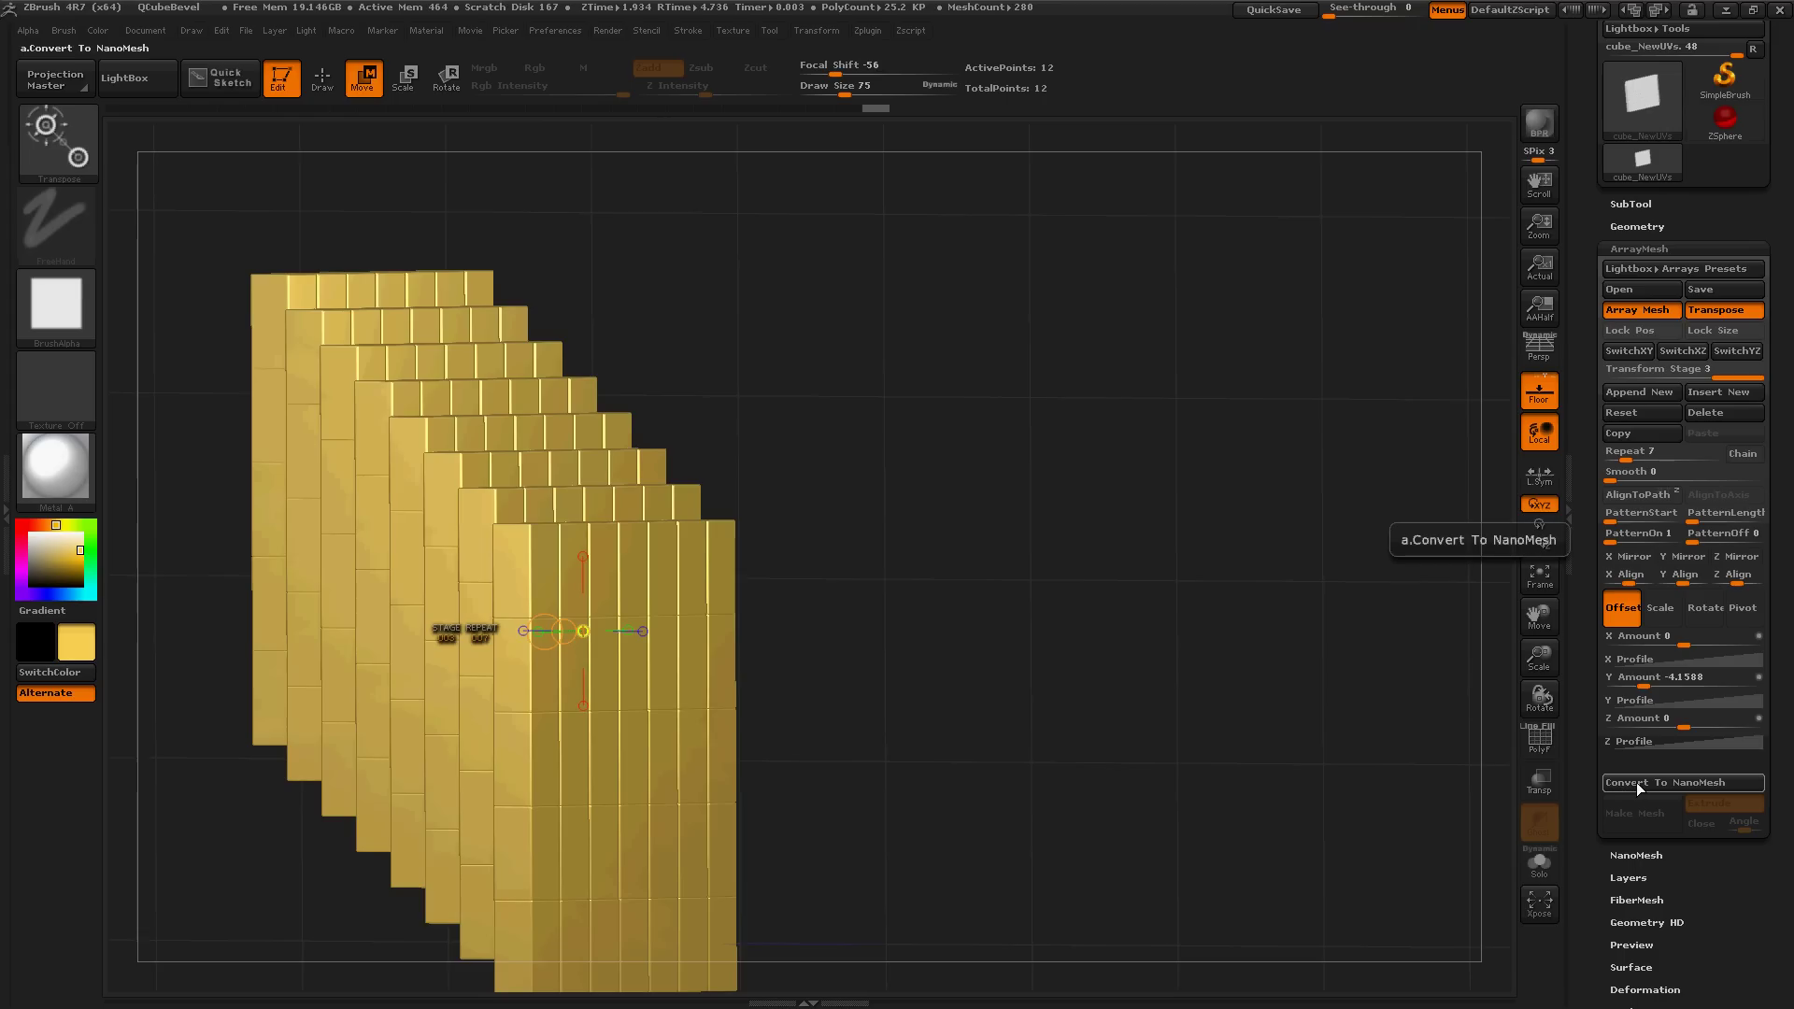
drag(951, 641, 884, 645)
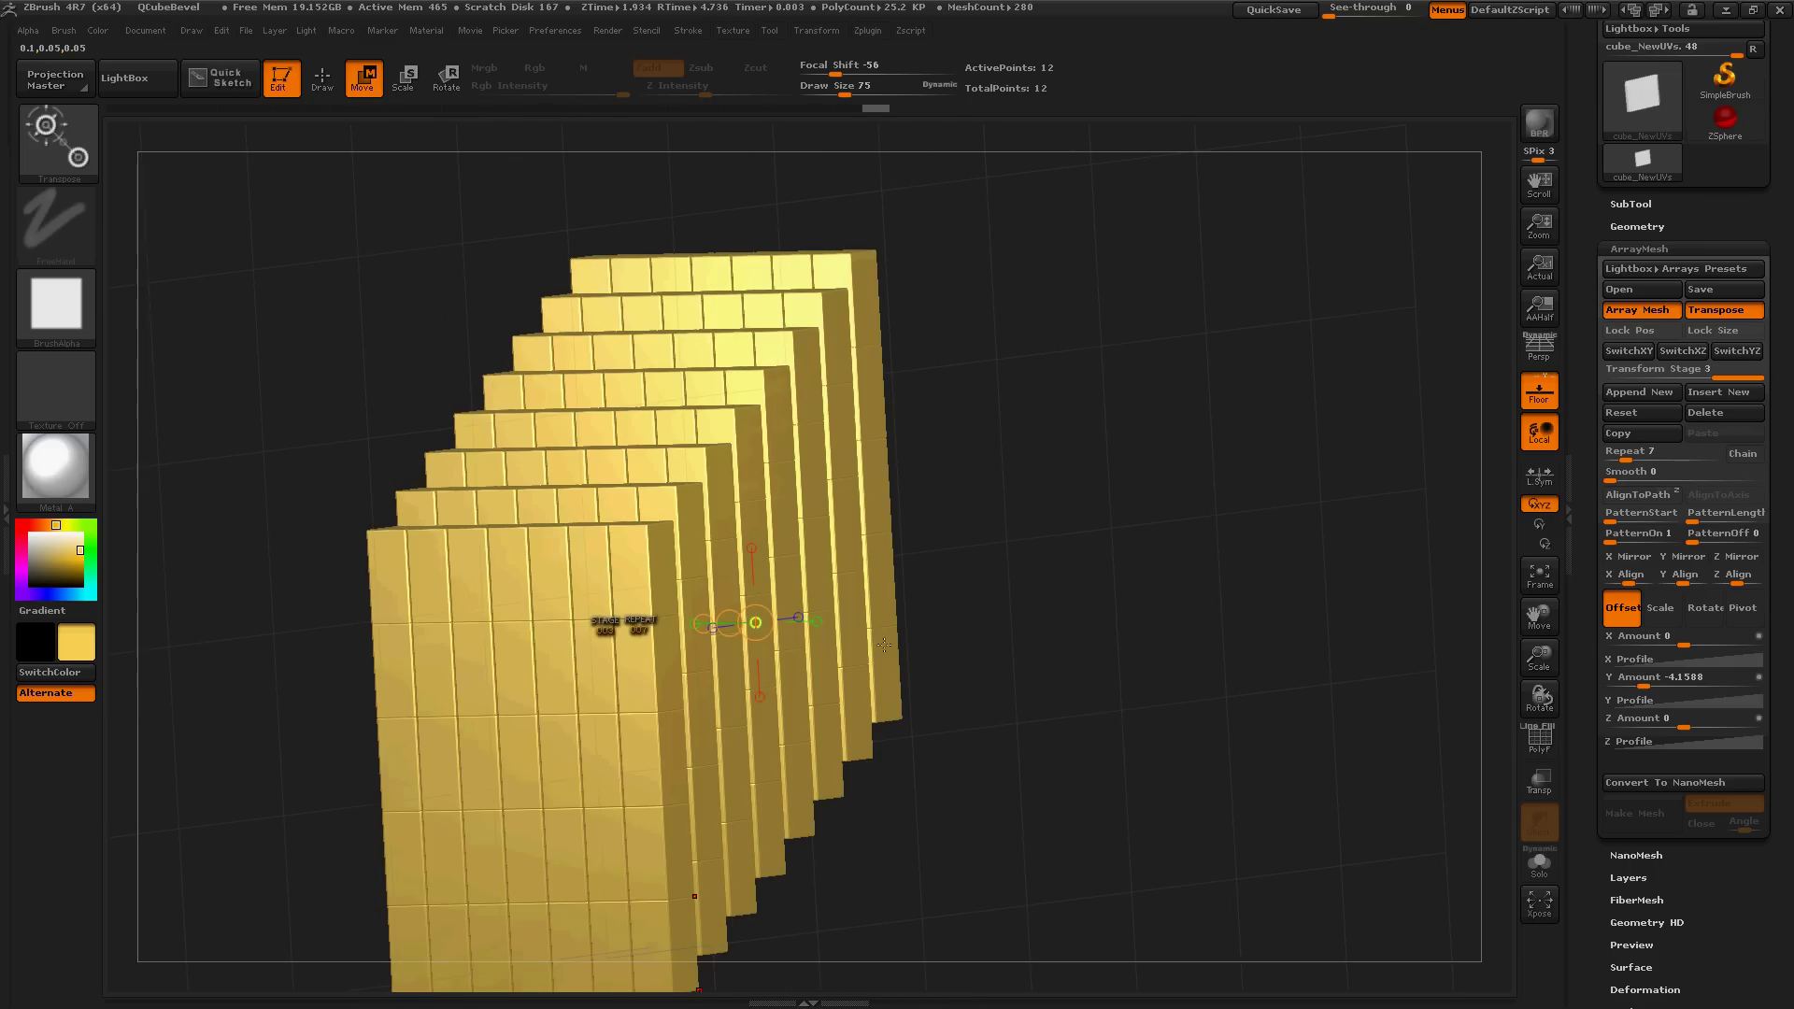
click(1640, 784)
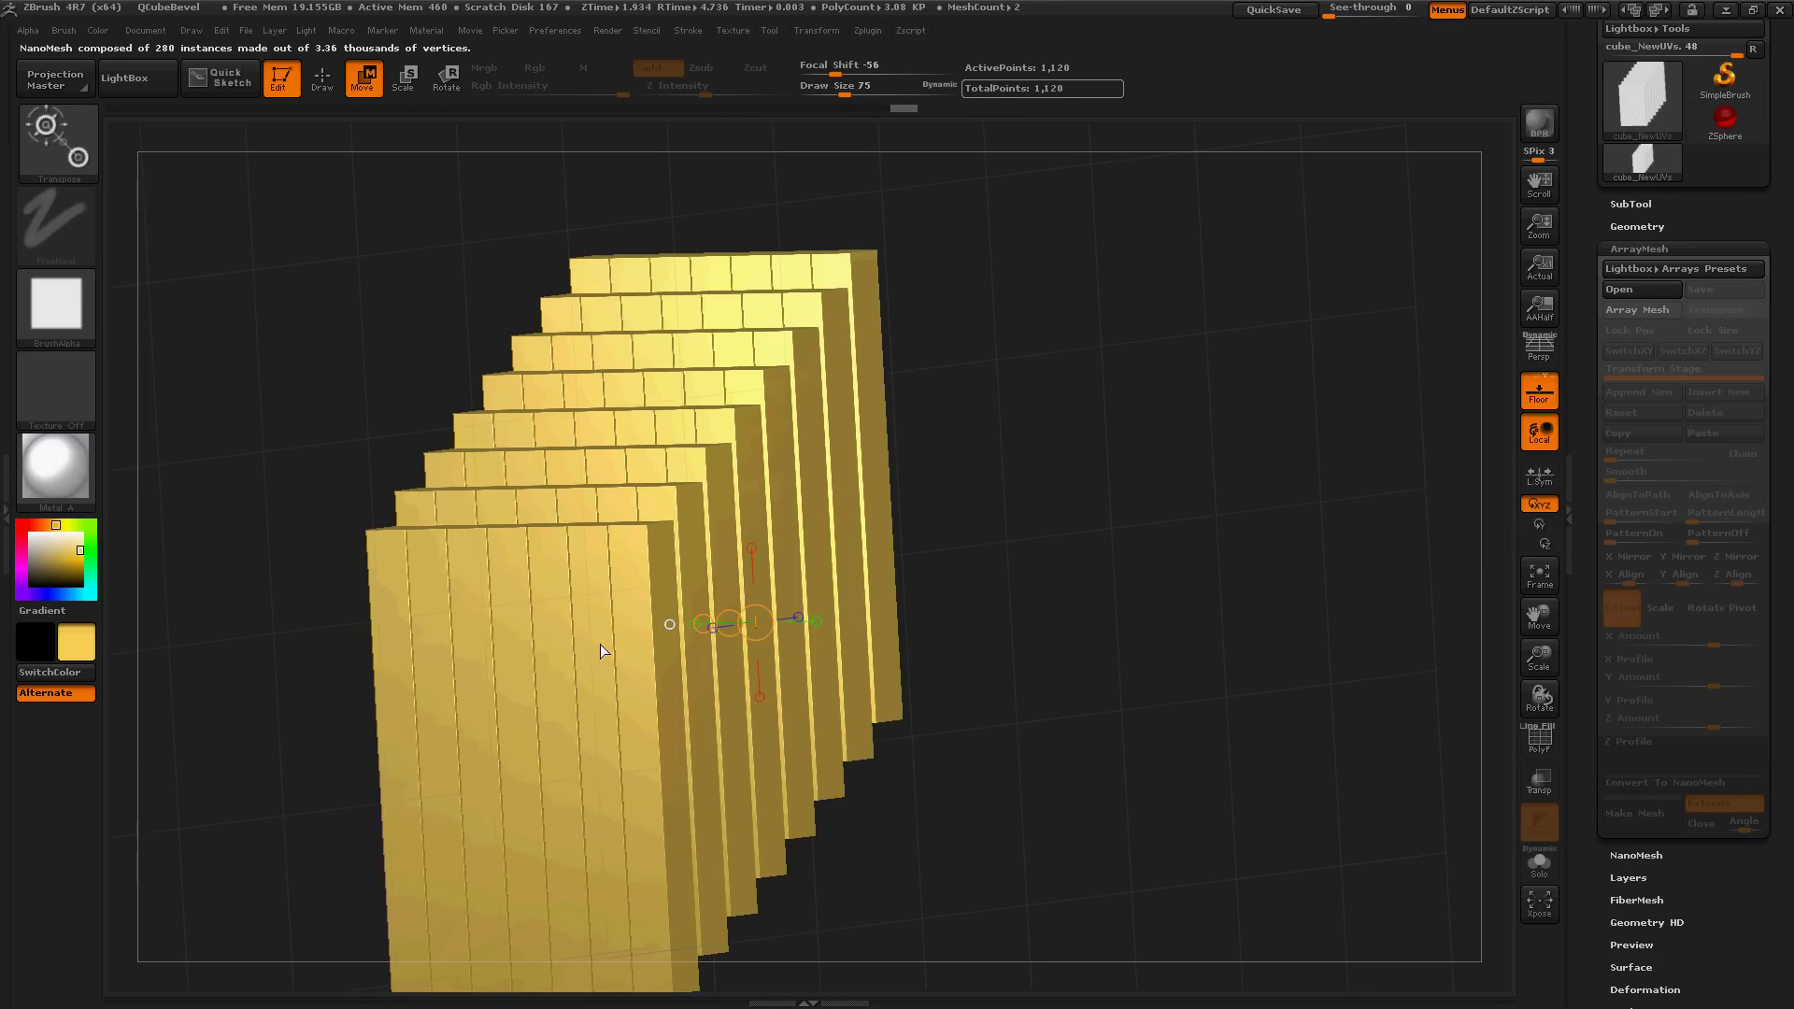
- Draw a vertical Transpose move line down the middle of the block array in a straight side view
drag(1070, 491, 700, 433)
shift+drag(1039, 607, 1004, 595)
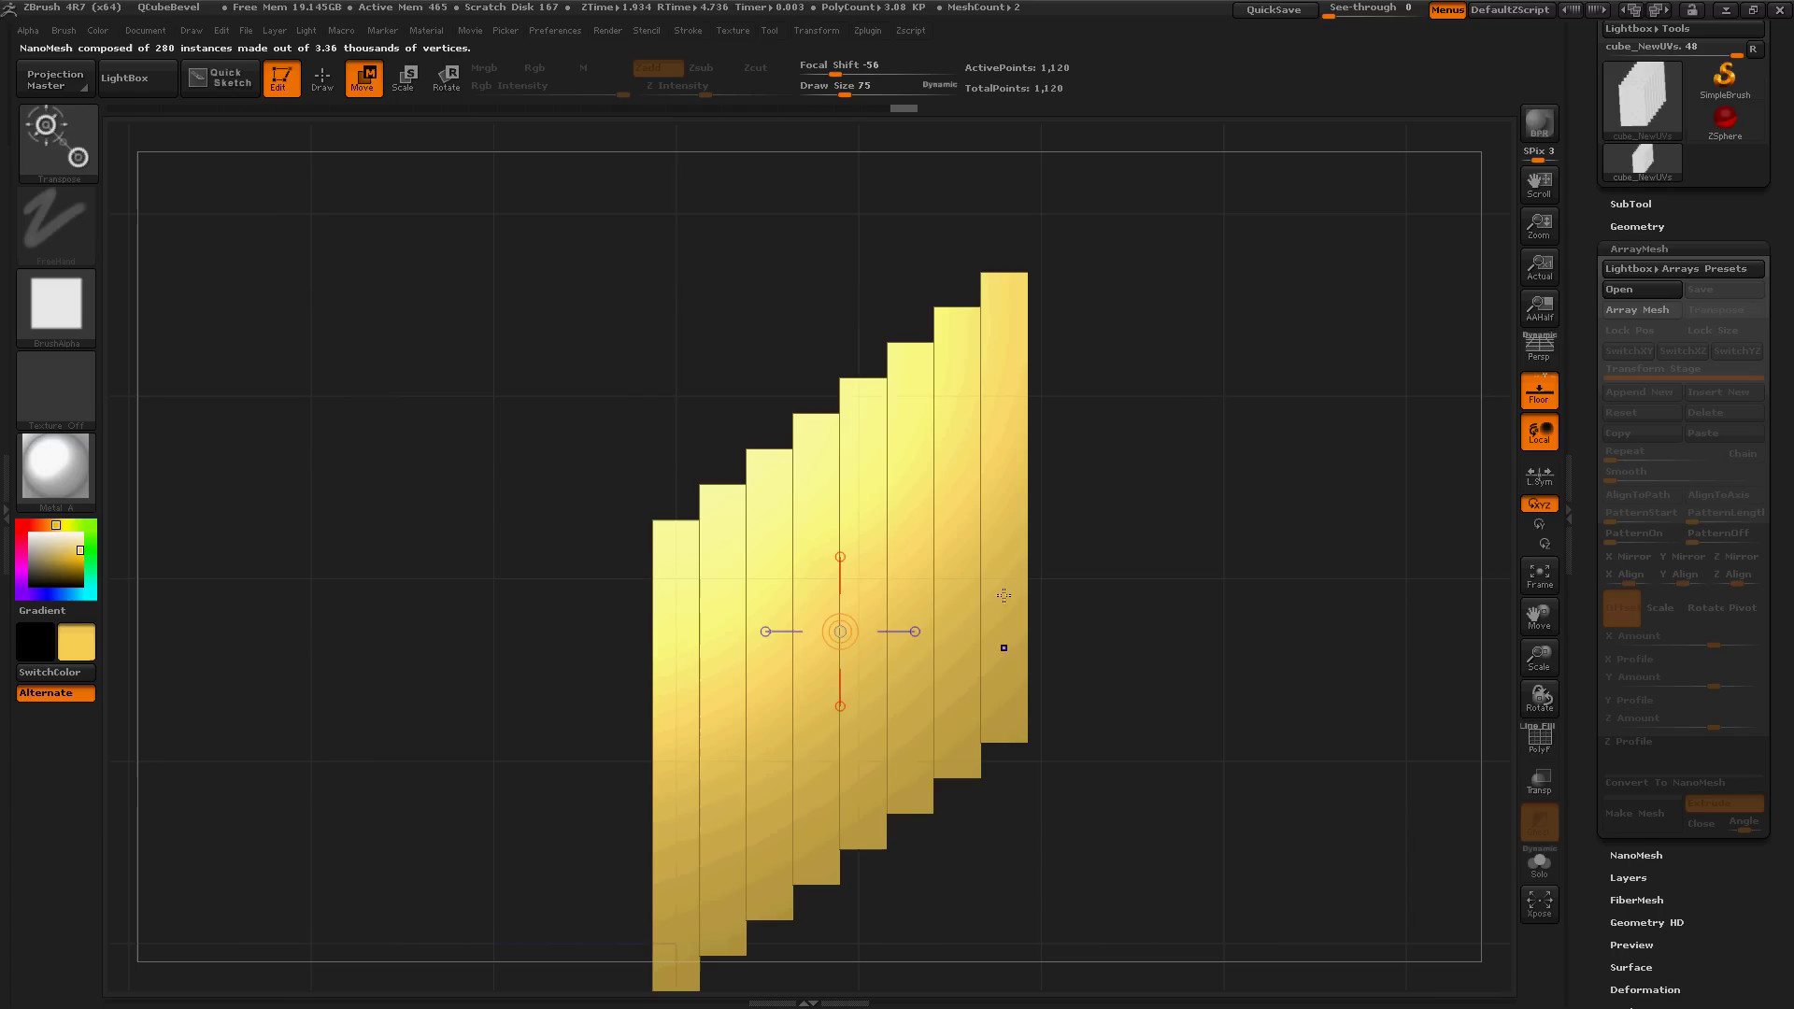
shift+drag(876, 489, 876, 756)
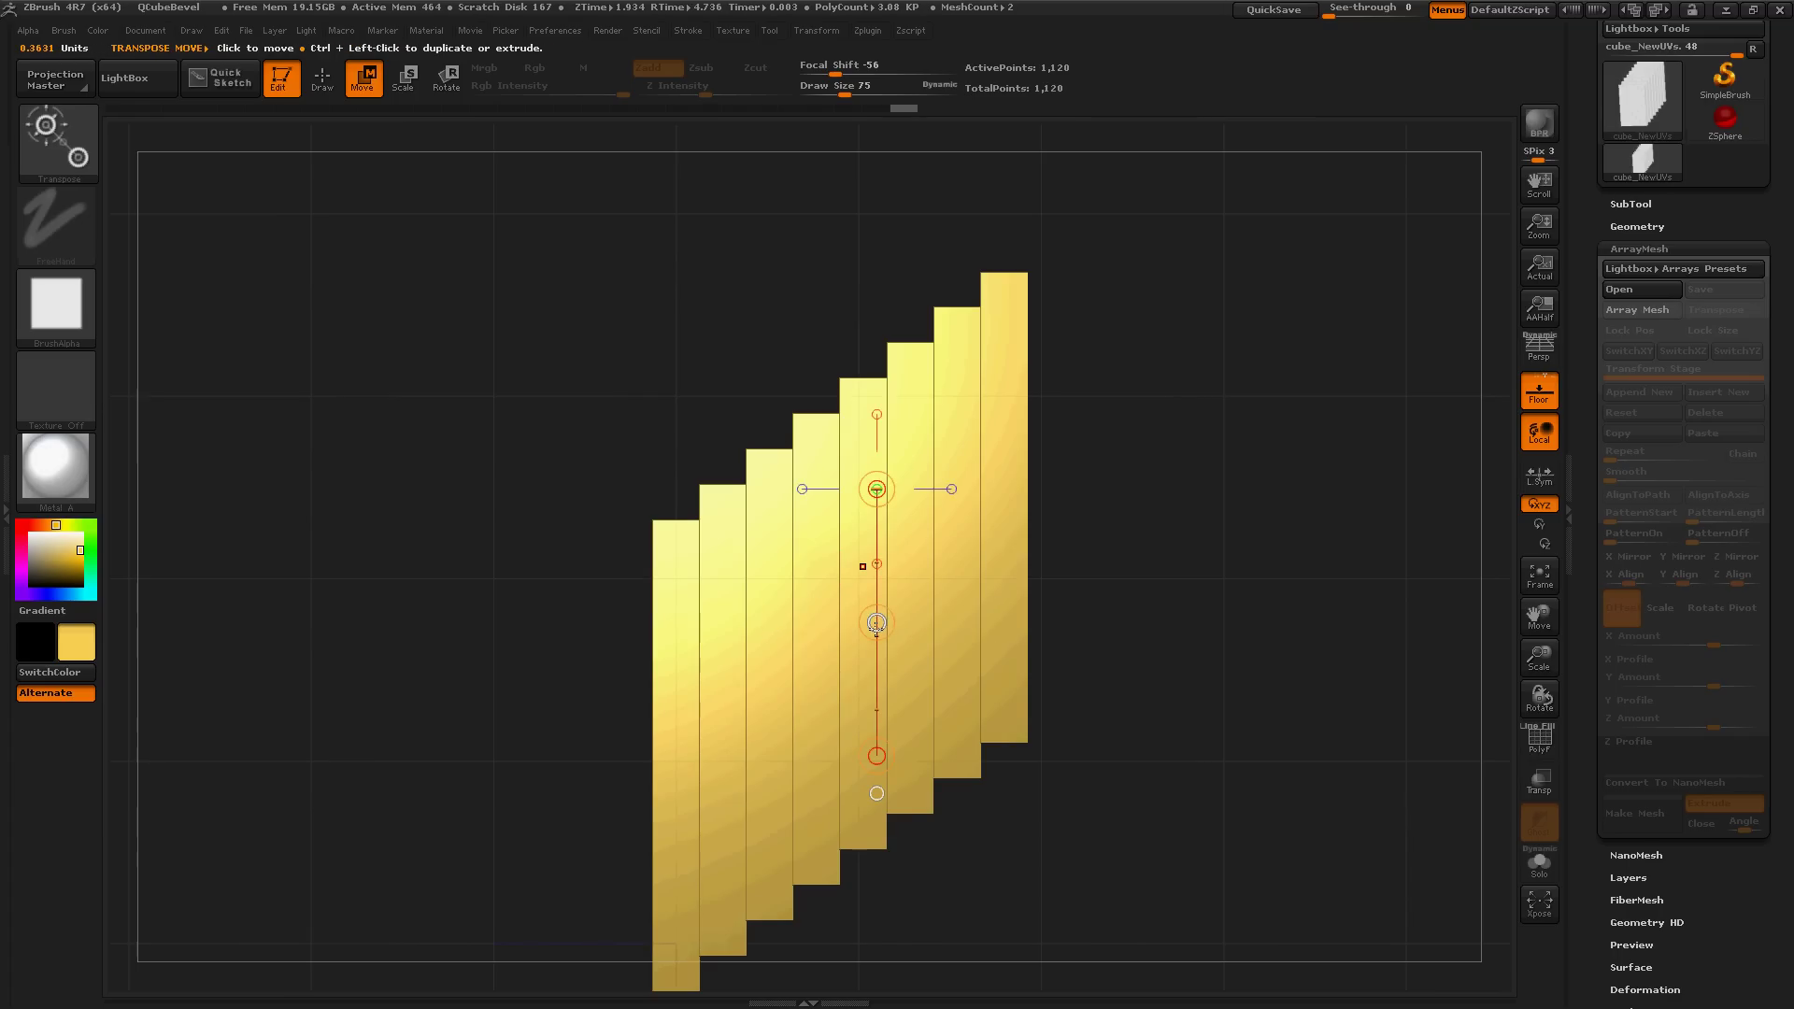
drag(876, 624, 857, 797)
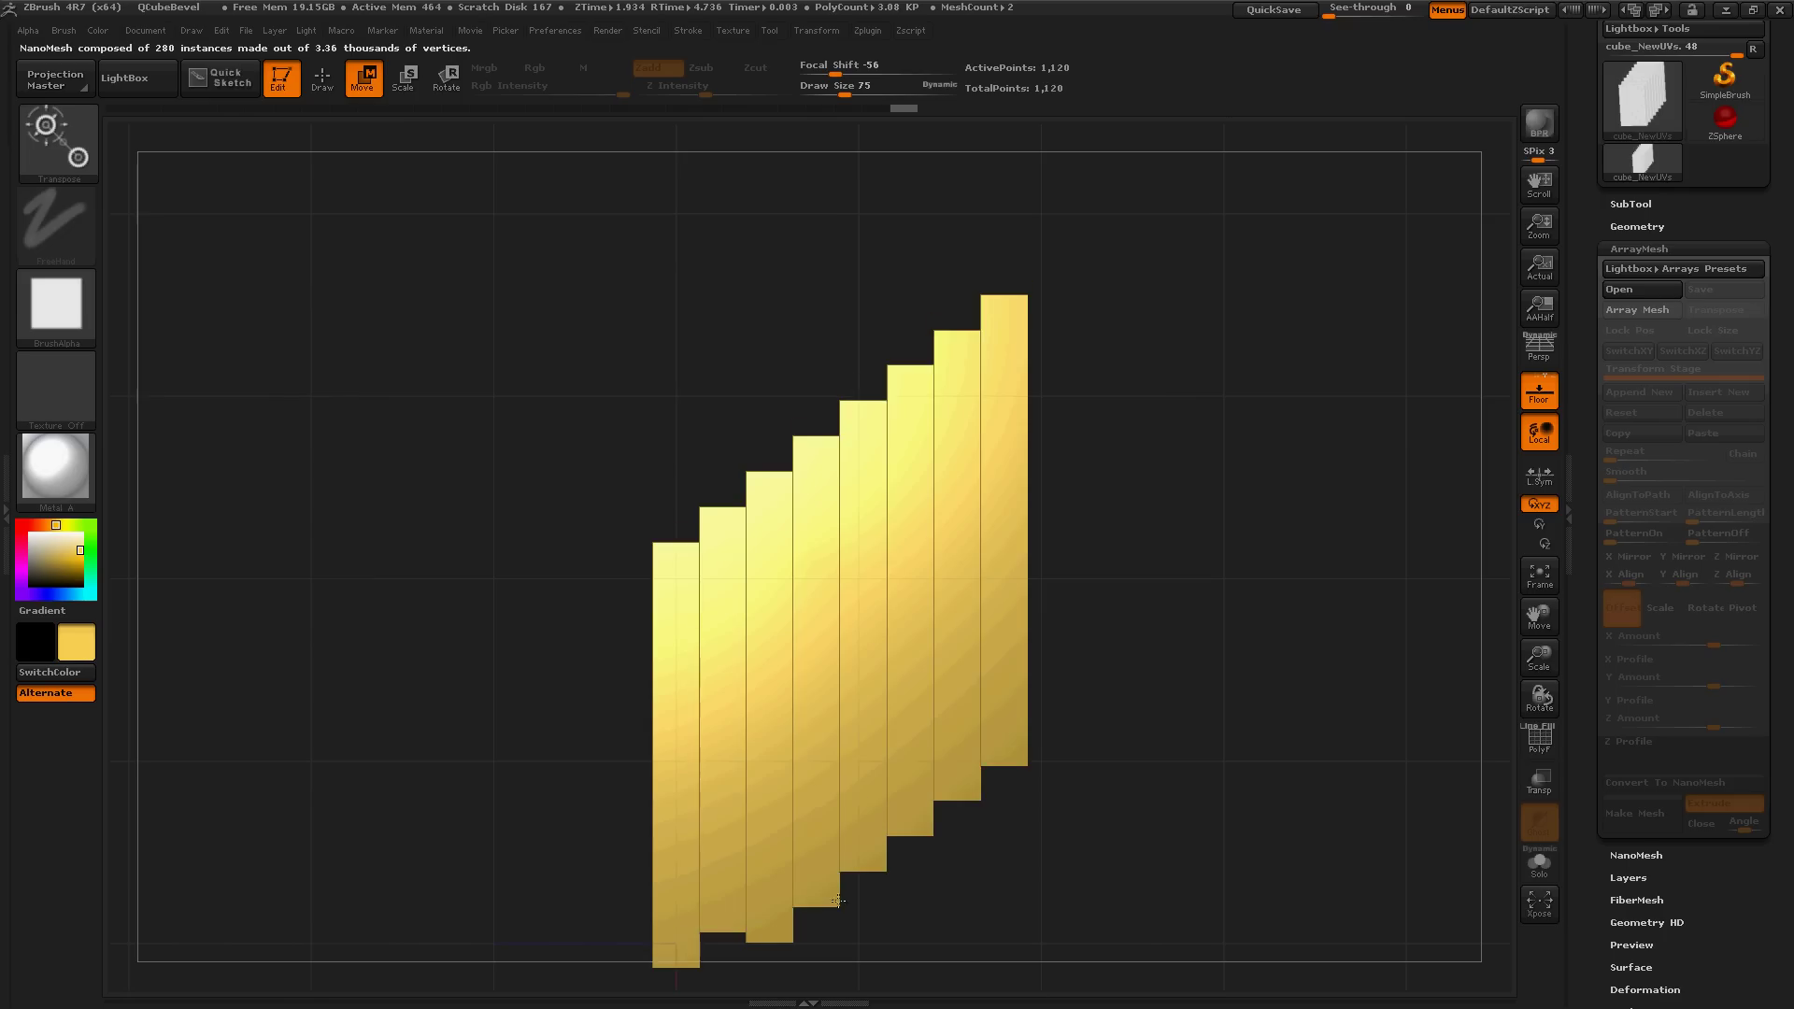
drag(837, 900, 1149, 546)
key(ctrl+z)
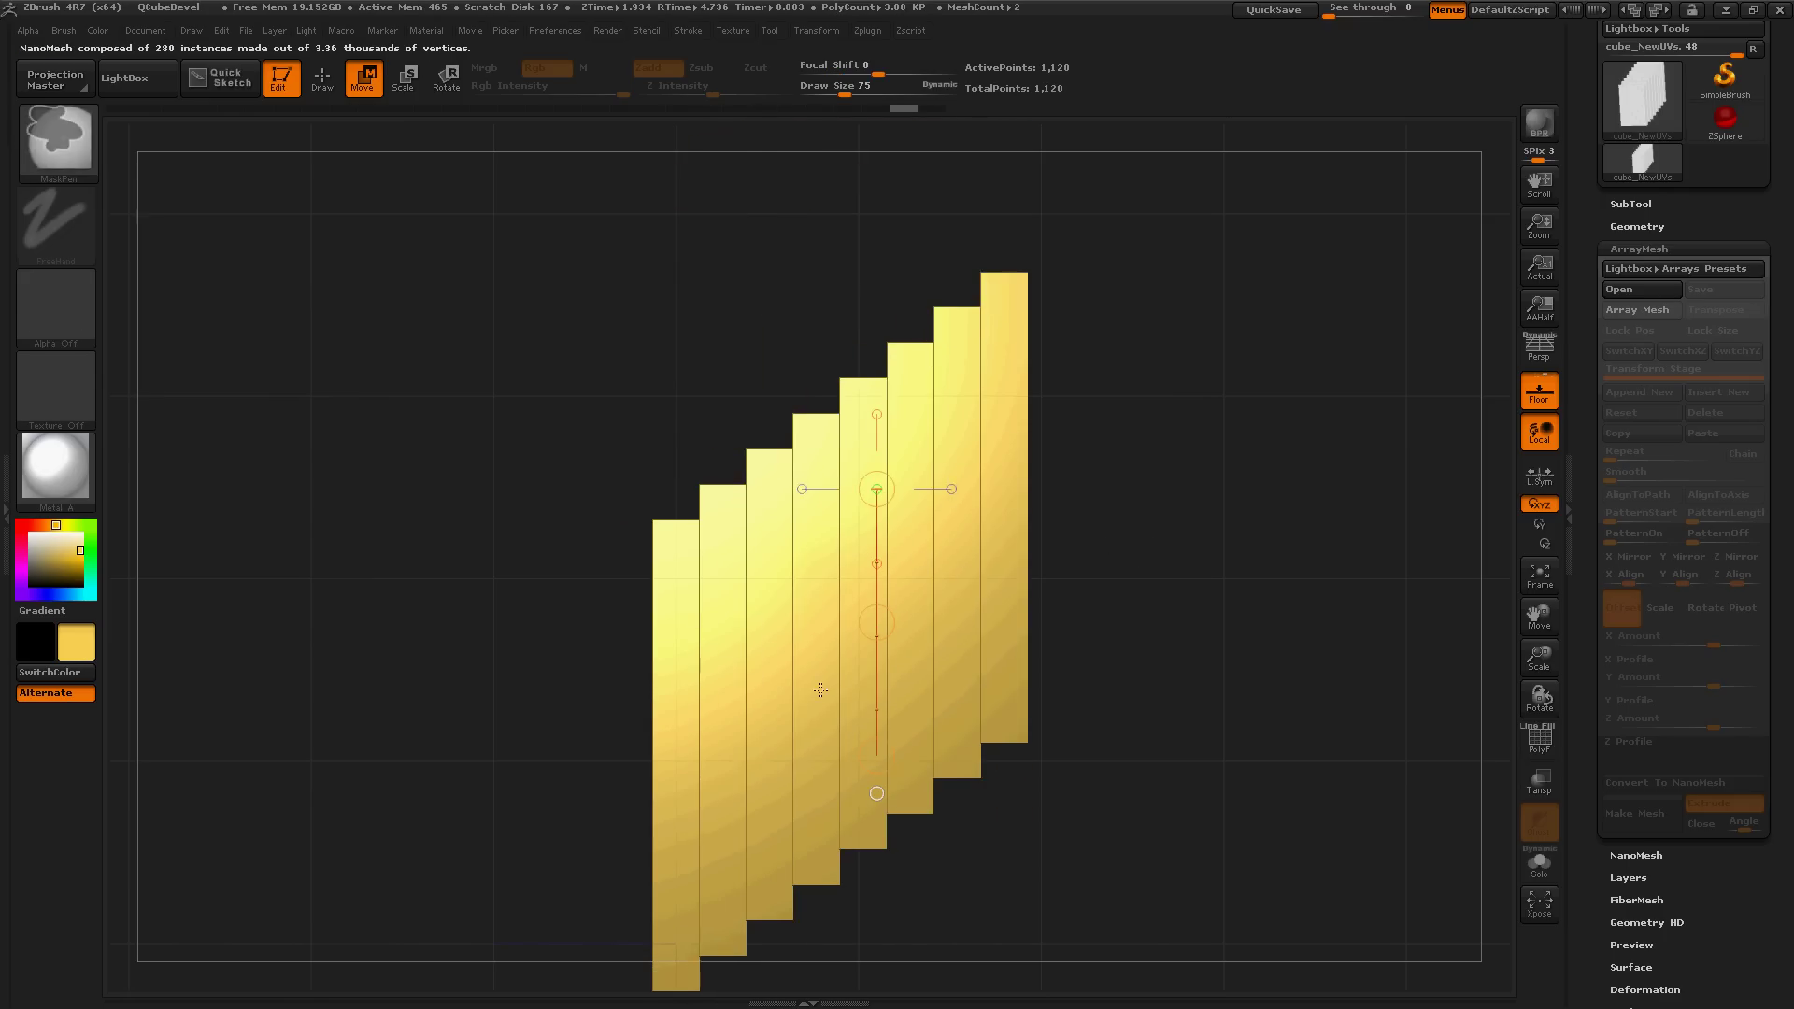
- Move the converted block array downward with the Transpose line
drag(876, 623, 910, 749)
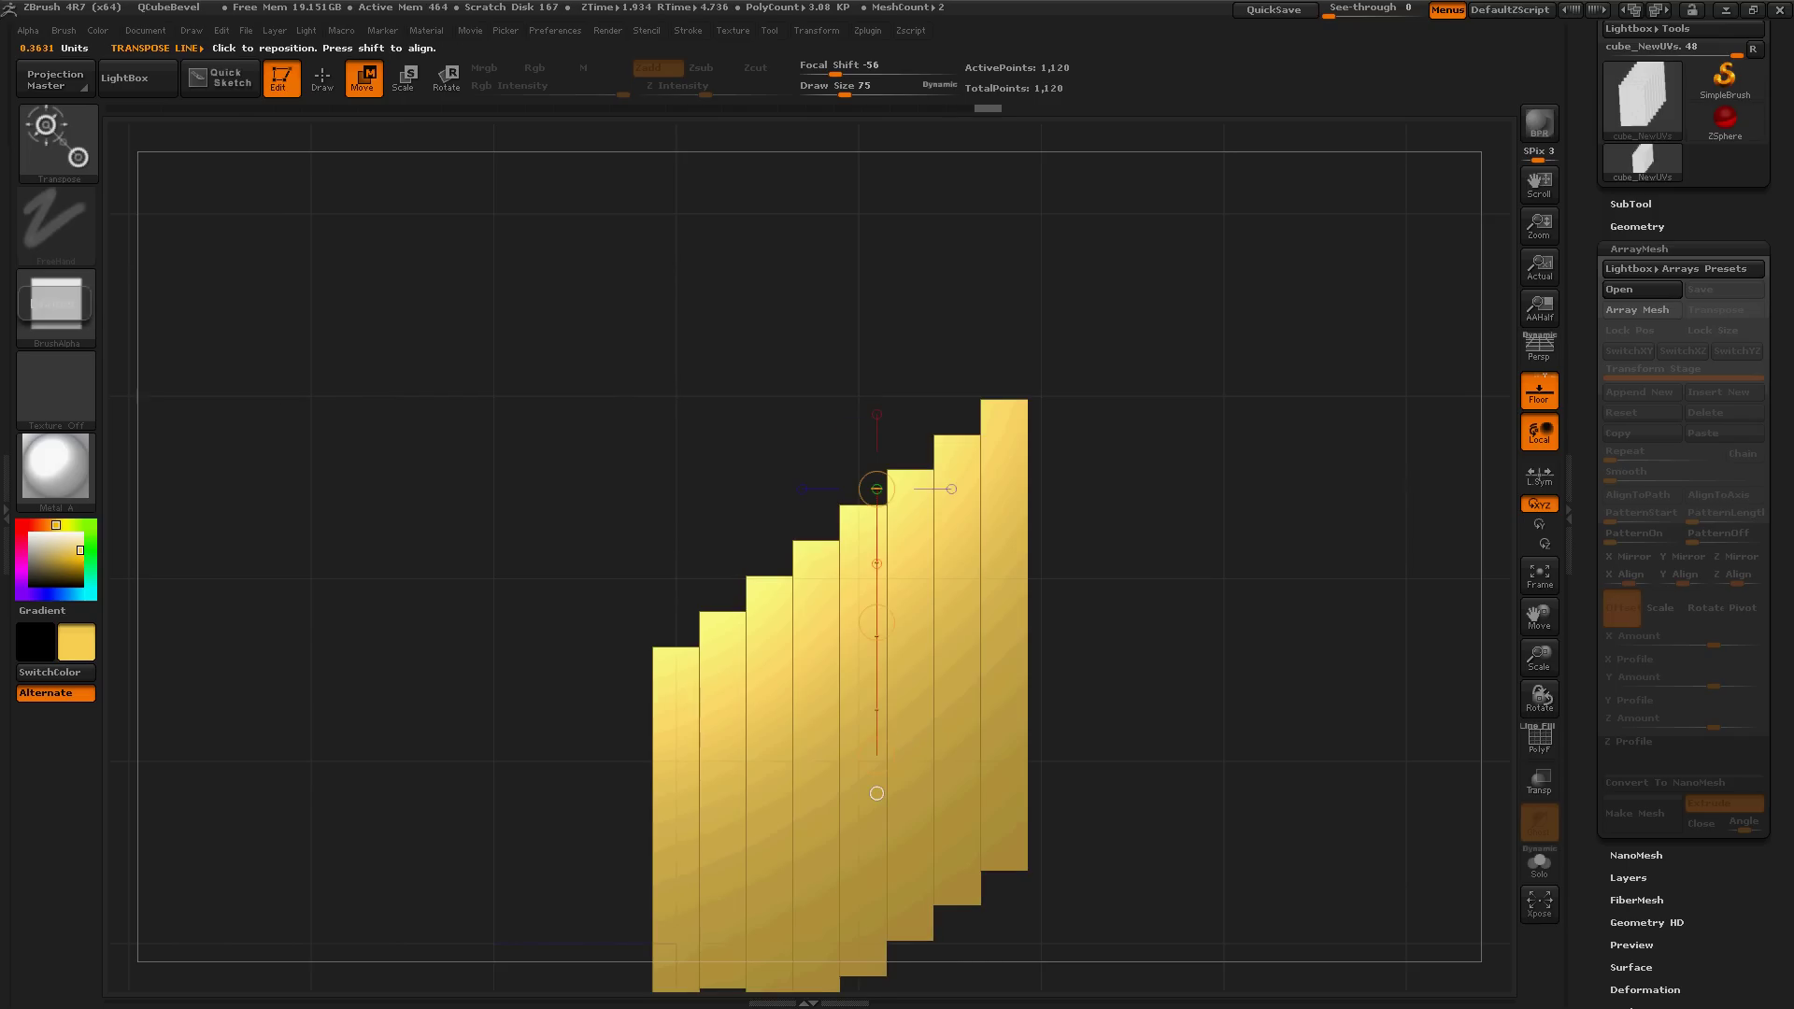